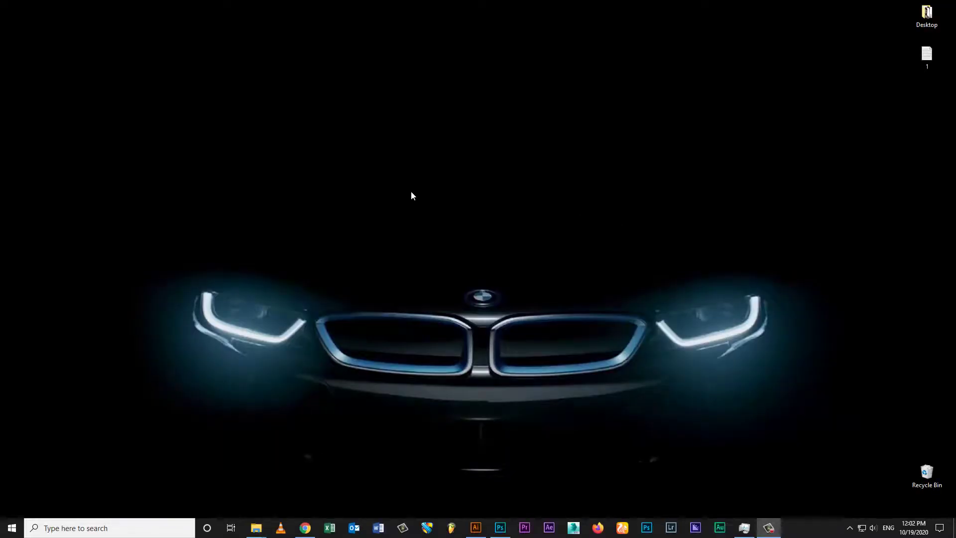
right_click(411, 194)
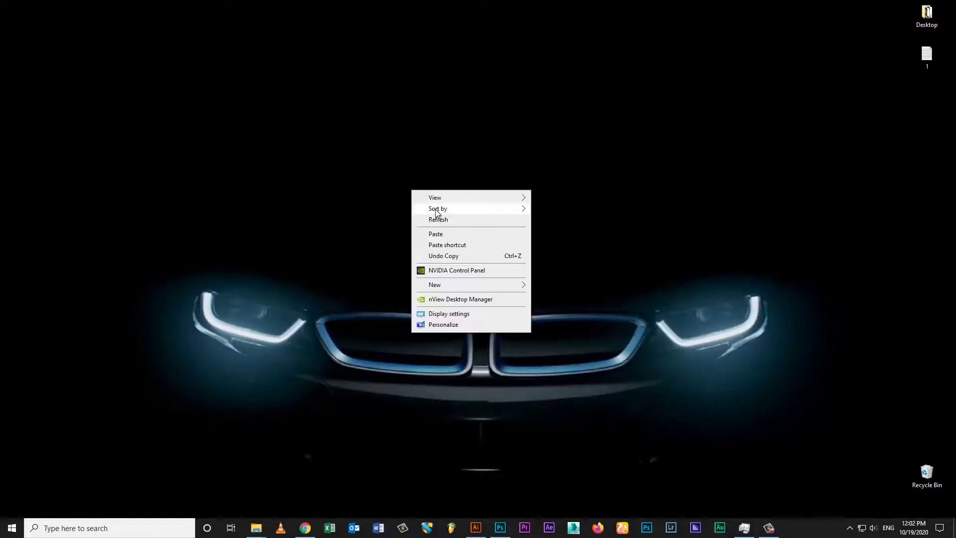
left_click(465, 216)
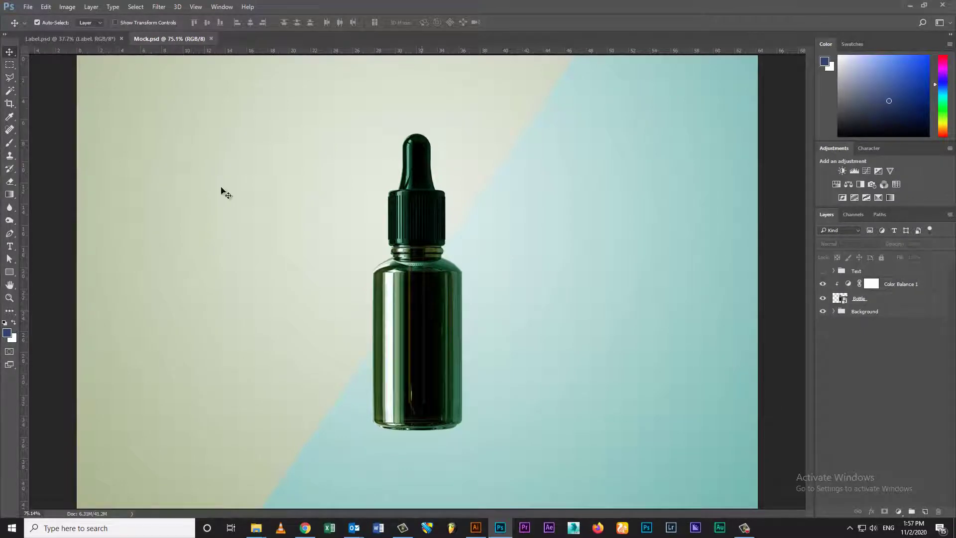
- In Label.psd, merge the "Label copy" group into a single layer and rename that layer Label
left_click(70, 39)
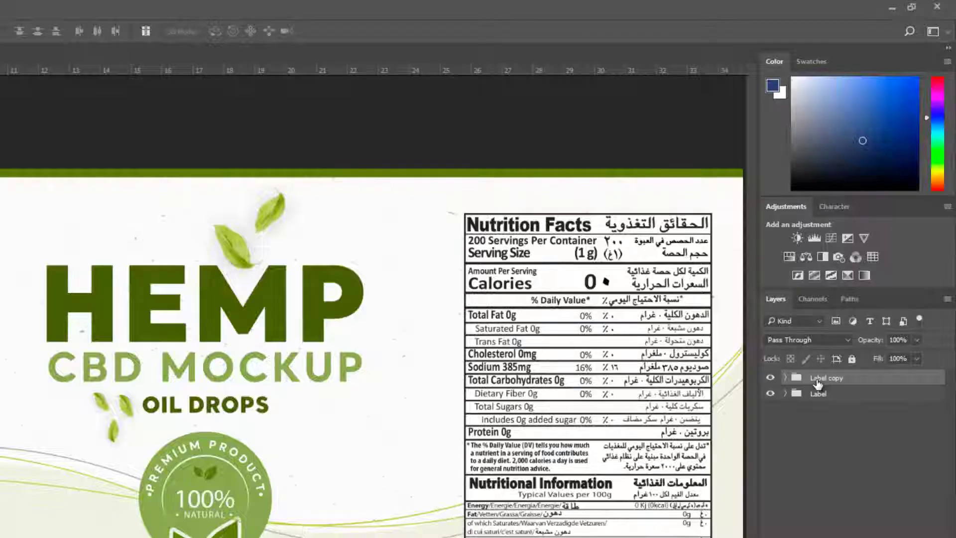
key("ctrl+e")
double_click(832, 380)
left_click_drag(830, 378, 900, 388)
key("BackSpace")
key("Return")
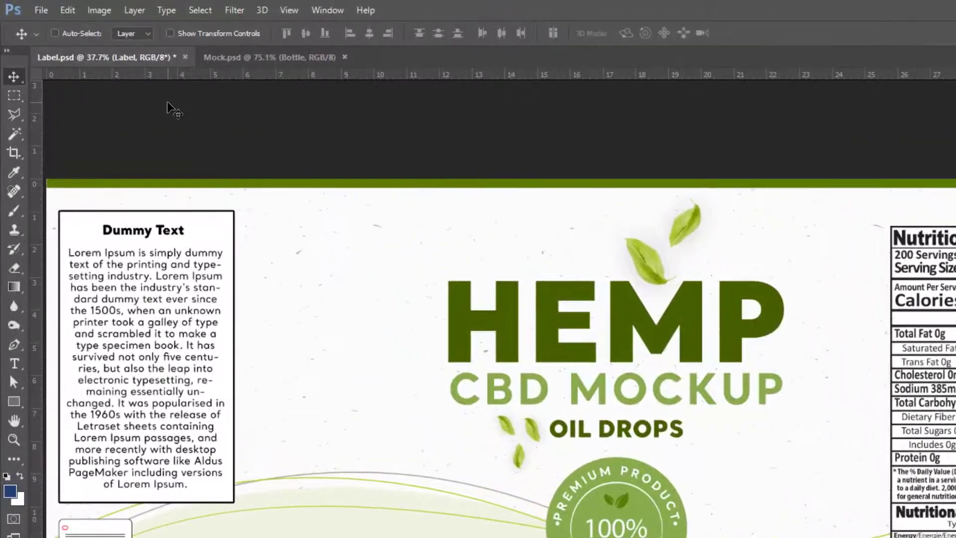
- Copy the full canvas of the merged label artwork and paste it into Mock.psd
left_click(200, 10)
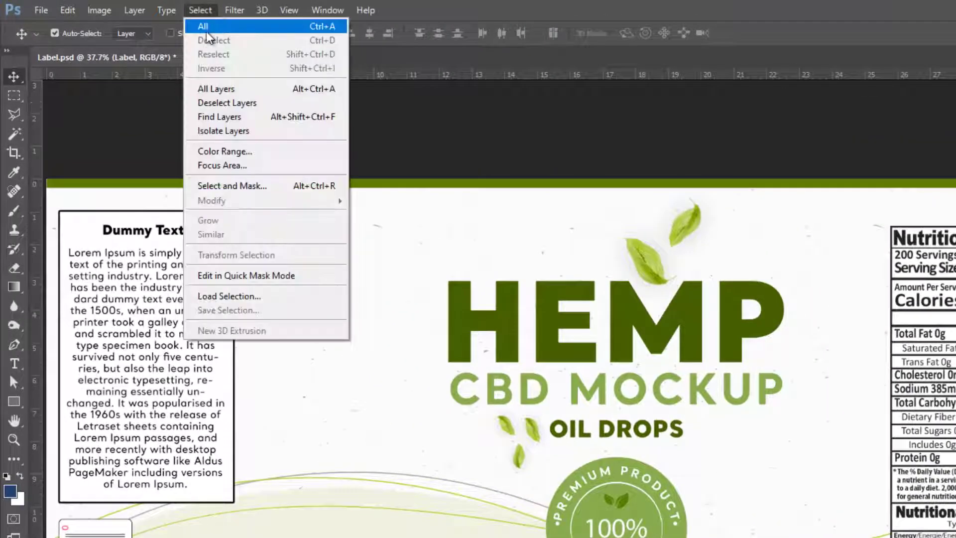
left_click(208, 29)
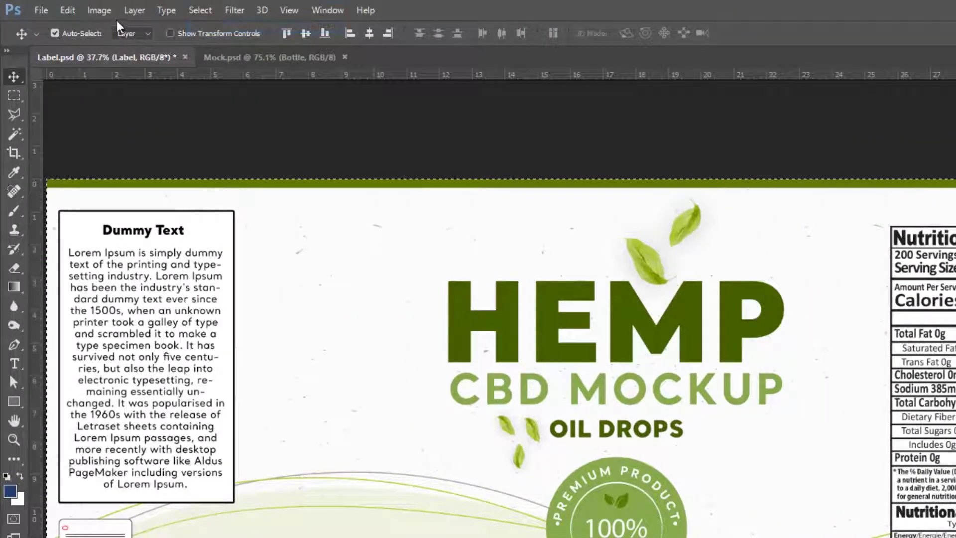
left_click(69, 10)
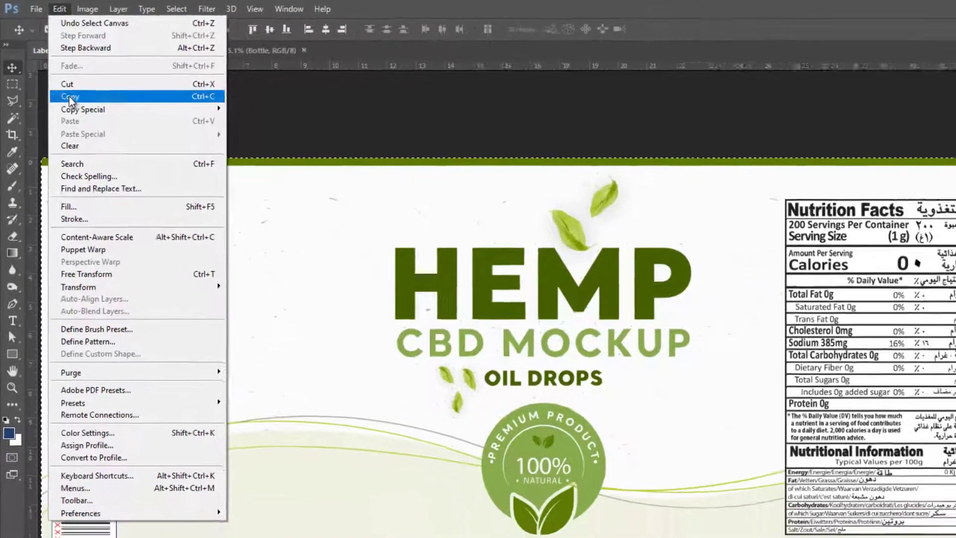
left_click(69, 96)
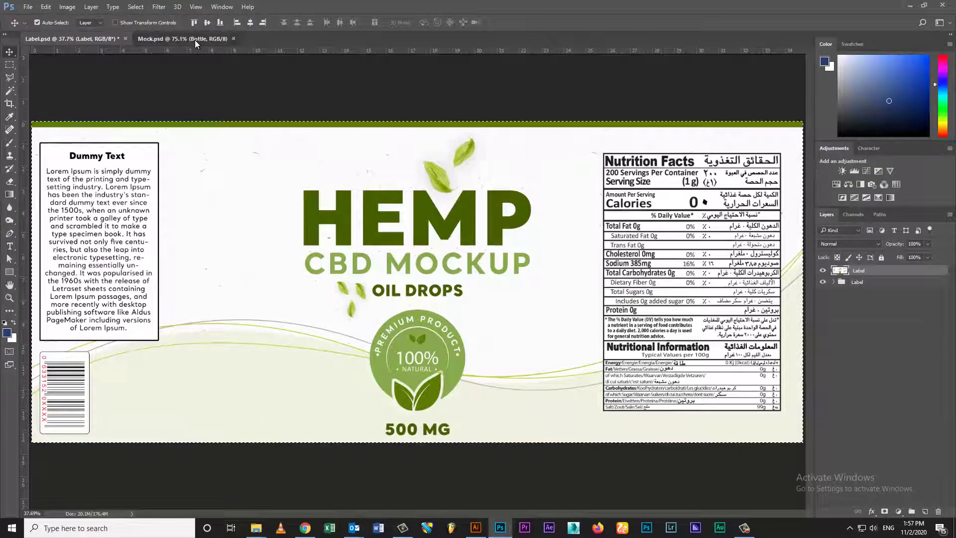
left_click(254, 52)
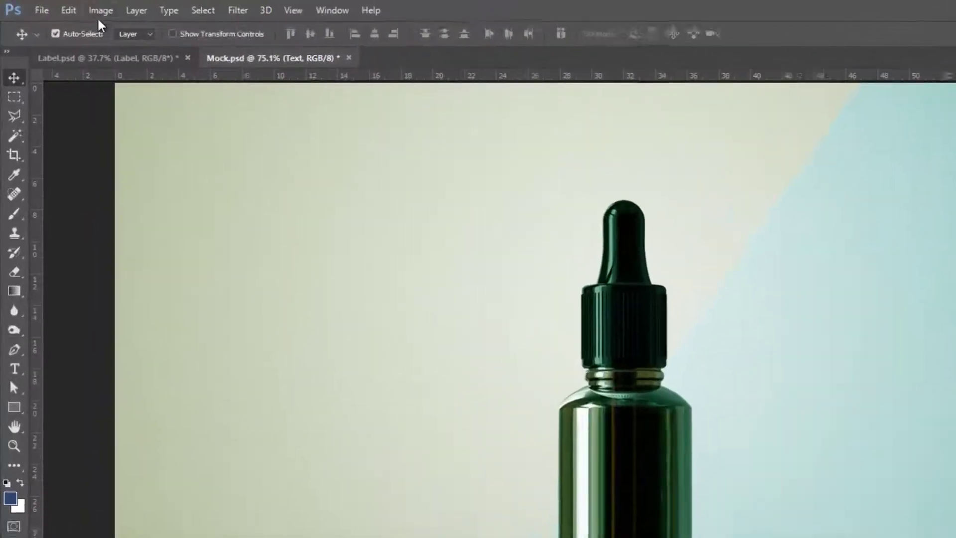
left_click(45, 6)
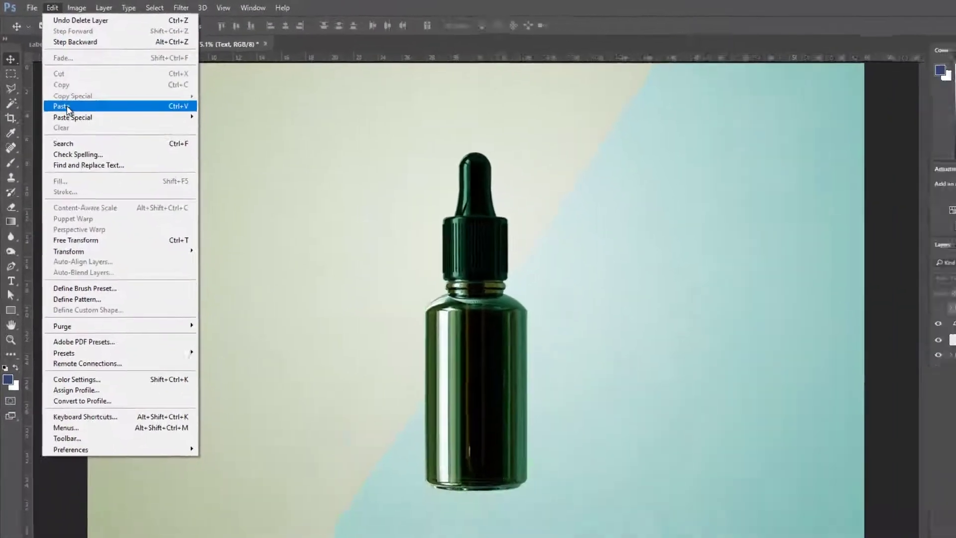
left_click(77, 130)
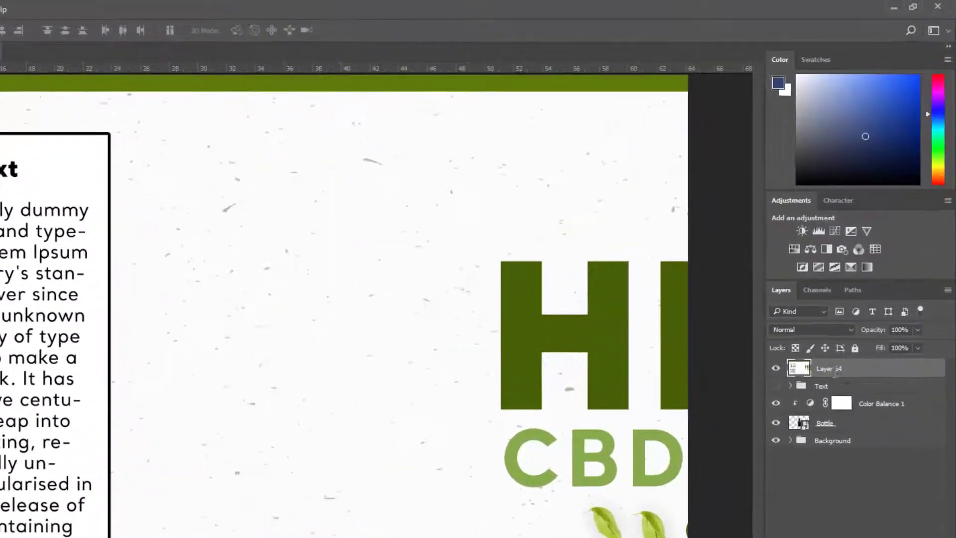
- Rename the pasted layer Label and convert it to a smart object
double_click(829, 368)
type("Label")
key("Return")
right_click(839, 369)
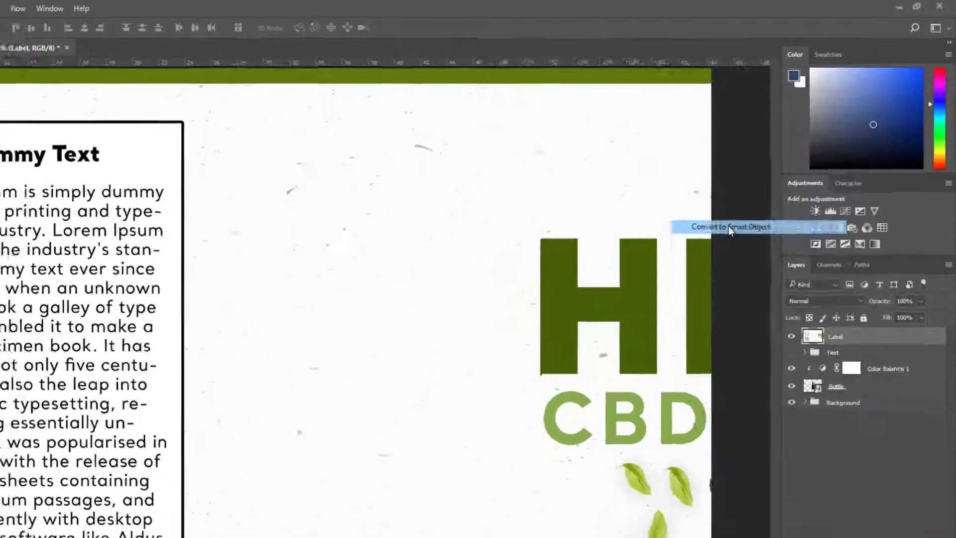
left_click(688, 249)
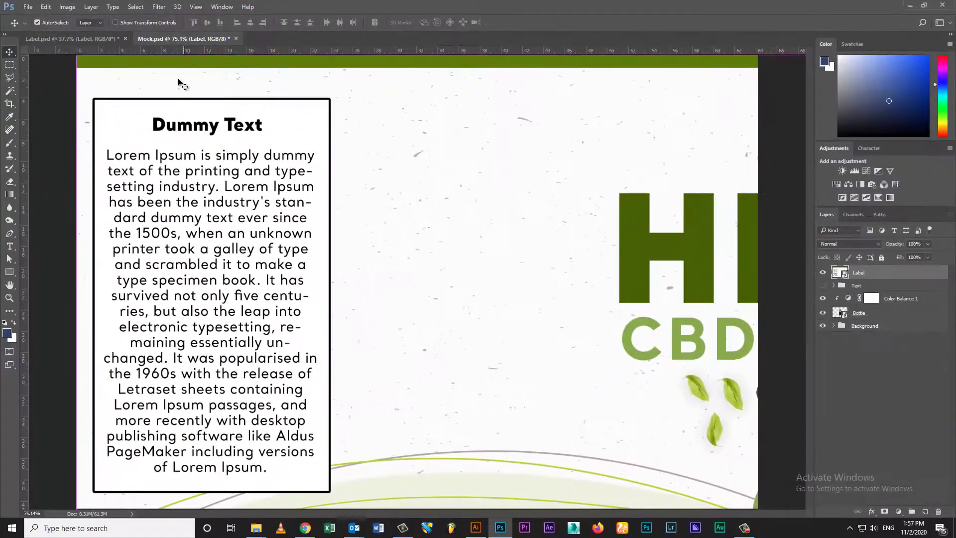
- Scale the label down over the bottle to about 19% width and 22% height, with its layer opacity at 55%
key("ctrl+t")
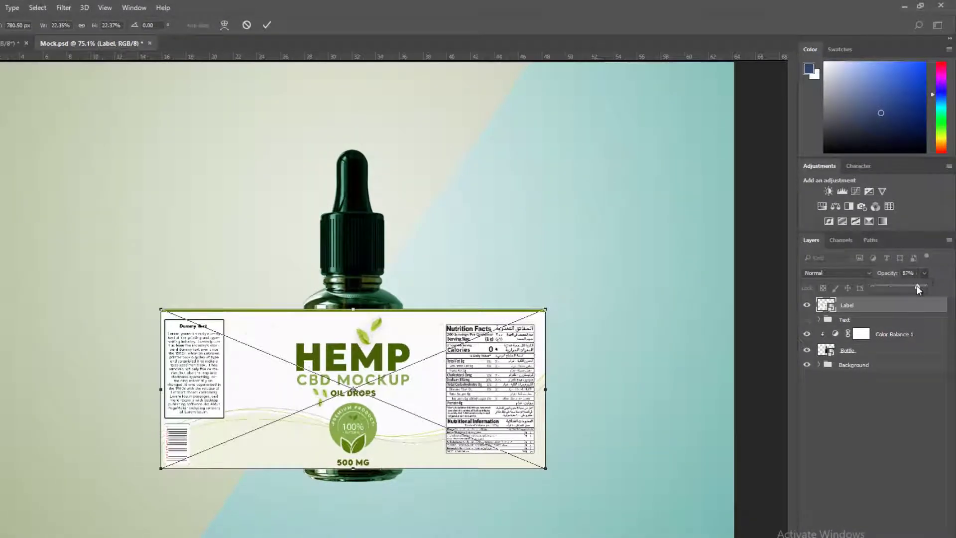
left_click_drag(905, 284, 902, 285)
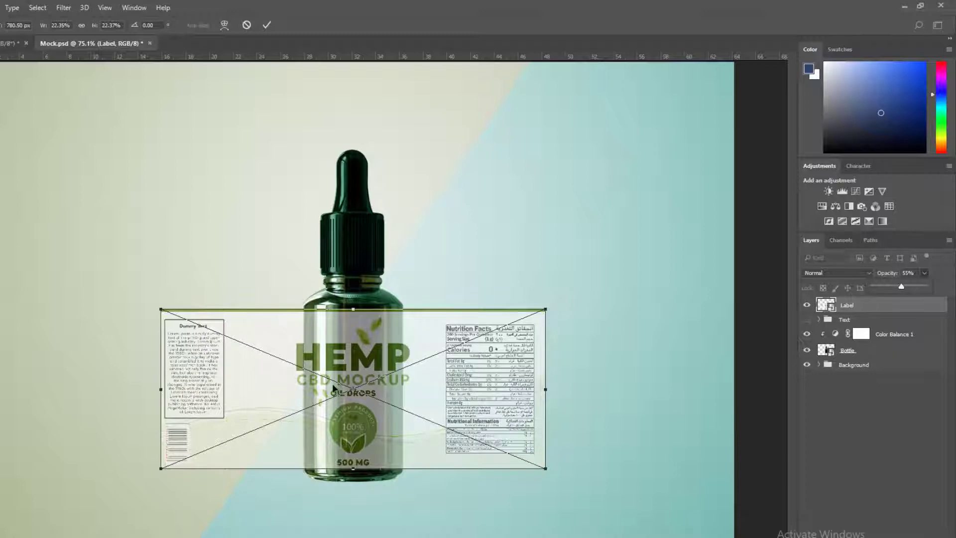
left_click_drag(546, 389, 518, 385)
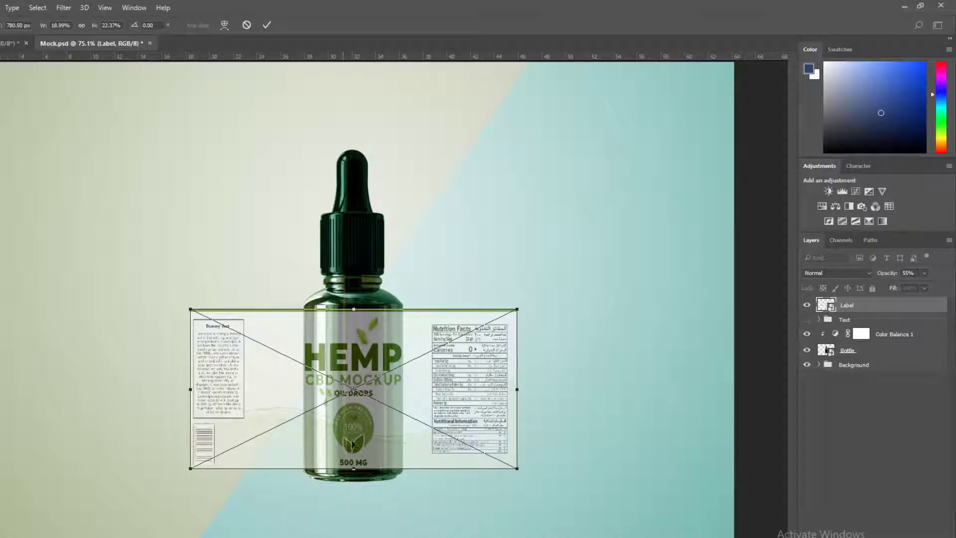
- Nudge the label slightly down on the bottle and resize it to about 18.7% width and 20.6% height
key("Down")
key("Down")
key("Down")
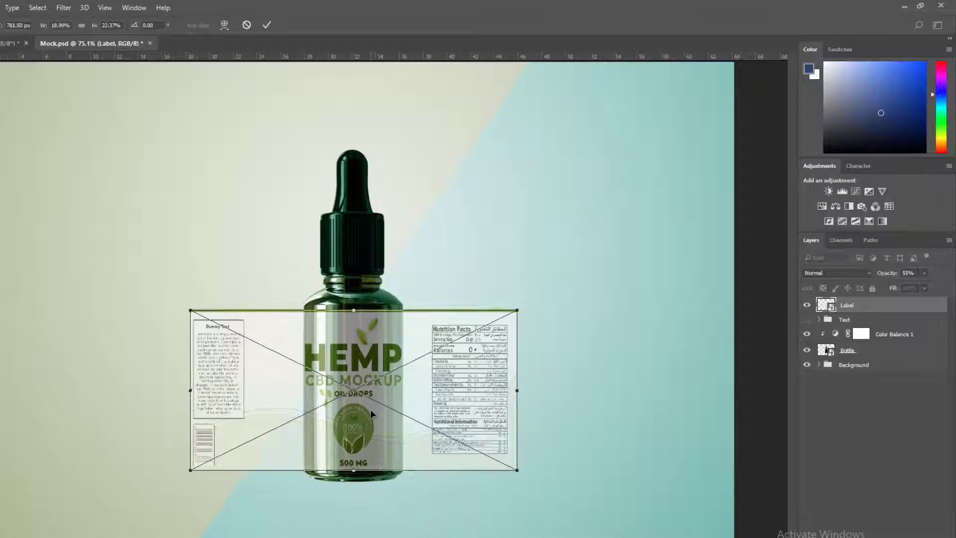
left_click_drag(515, 313, 503, 317)
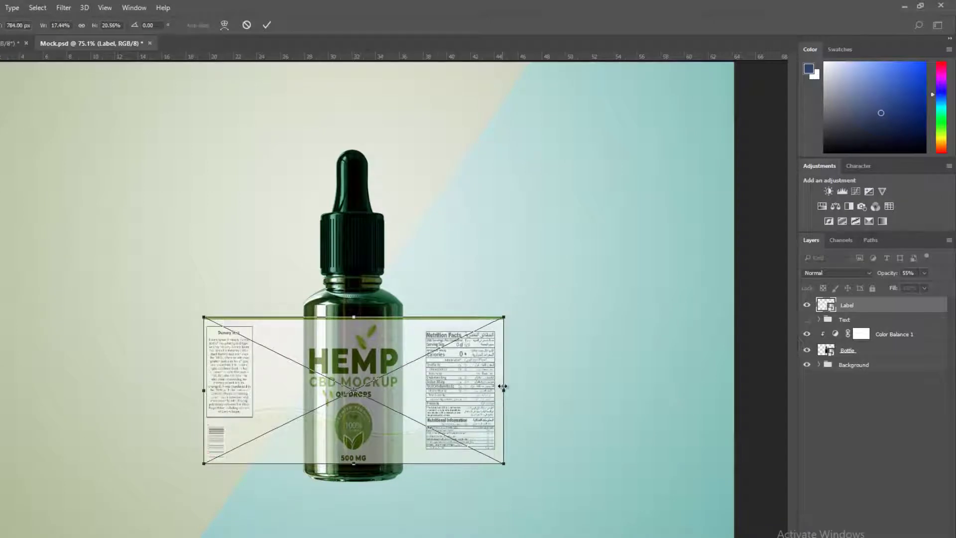
left_click_drag(504, 385, 514, 384)
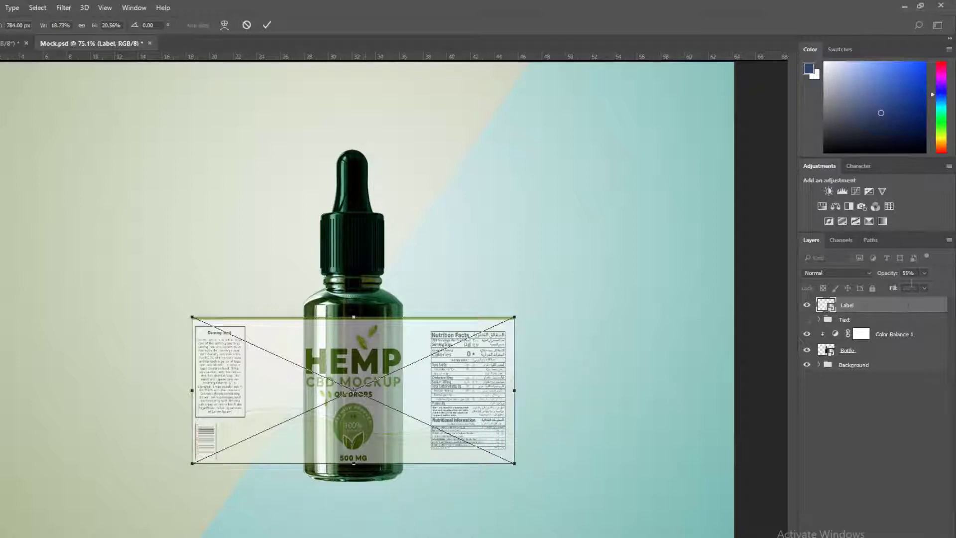
- Set the Label layer's opacity back to 100% and apply the transform
left_click(924, 273)
left_click_drag(923, 287, 946, 286)
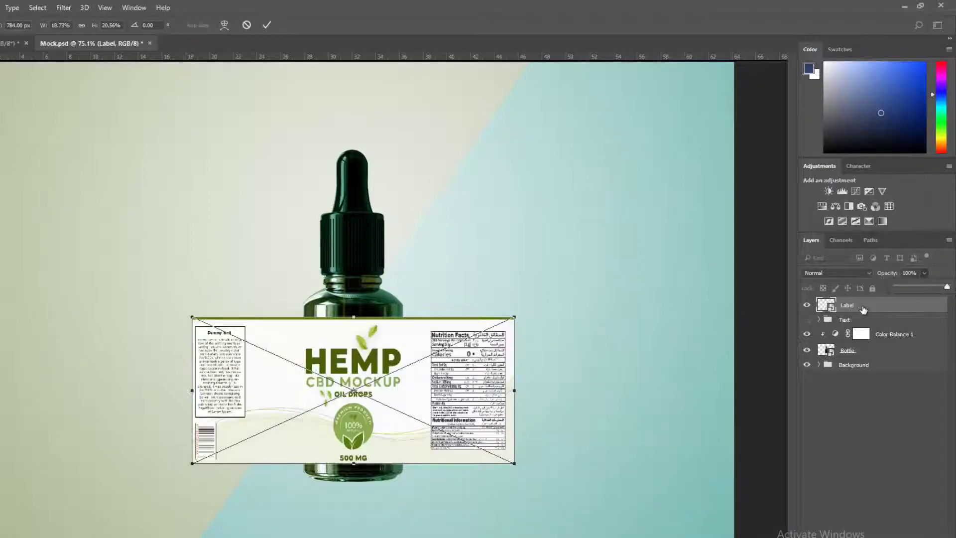
left_click(864, 308)
key("Return")
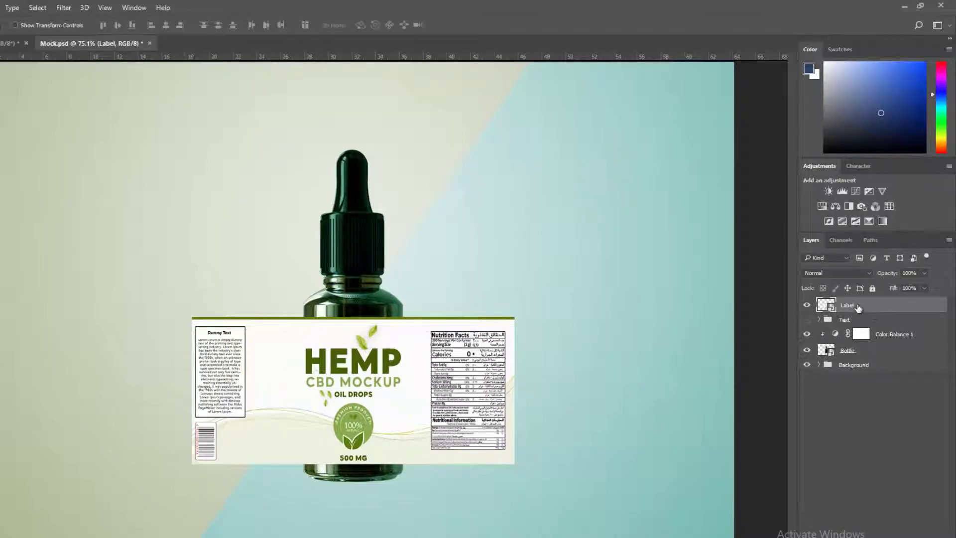
- Duplicate the Label layer, name the copy Label, and hide the lower original as a backup
key("ctrl+j")
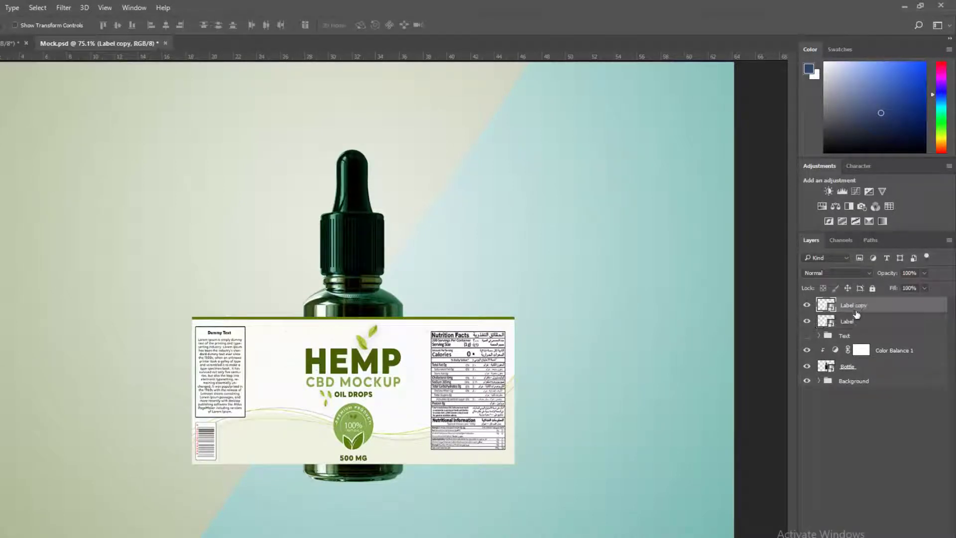
double_click(863, 307)
key("BackSpace")
key("BackSpace")
left_click(864, 320)
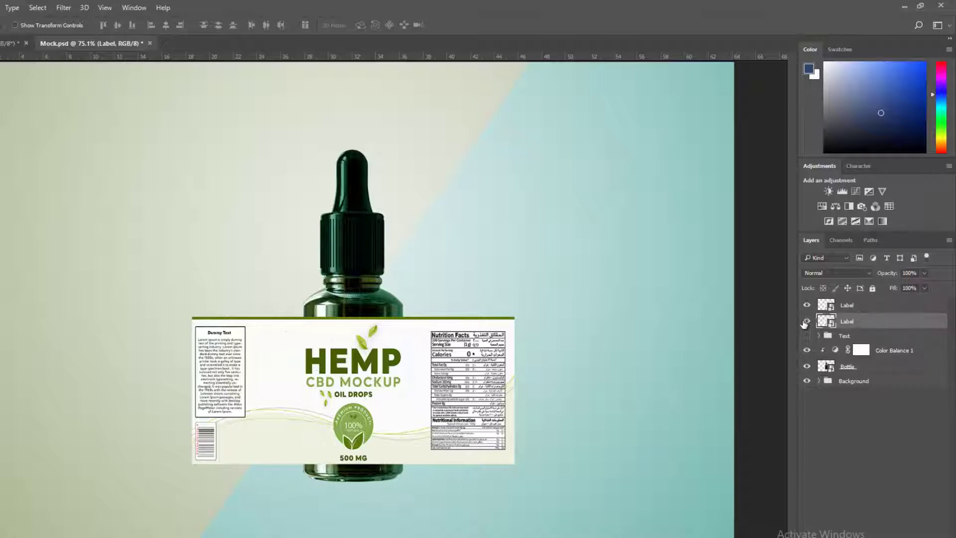
left_click(864, 306)
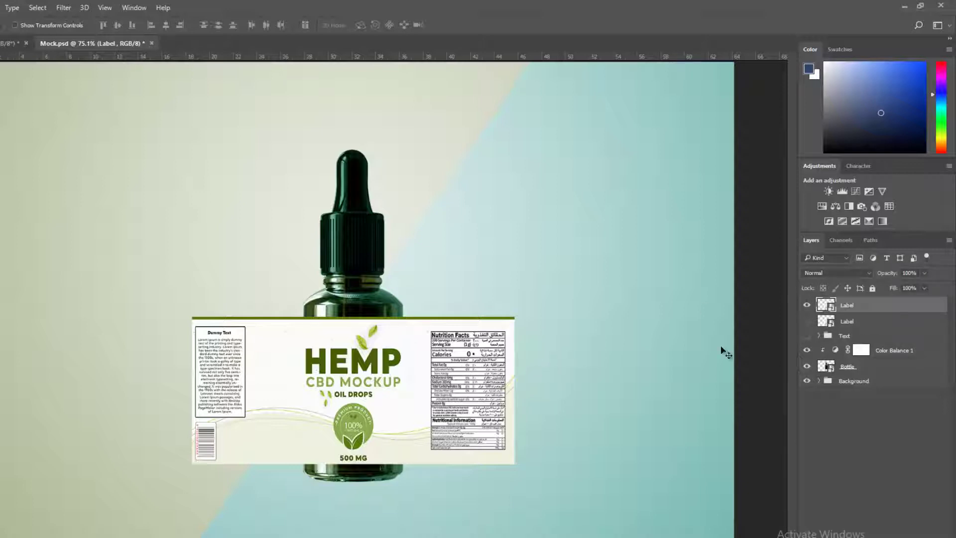
- Combine the Bottle and Color Balance 1 layers into one smart object and rename it Bottle
left_click(846, 368)
left_click(877, 359, "shift")
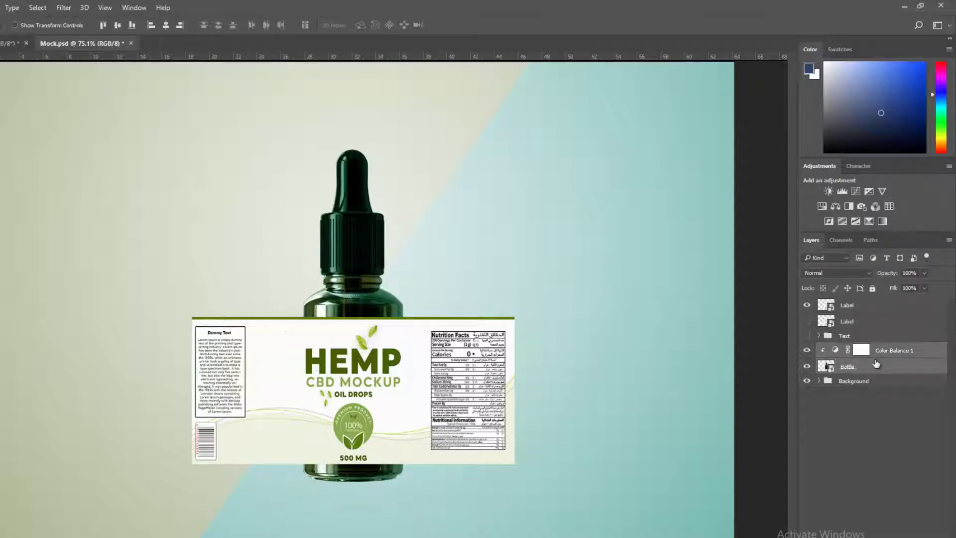
right_click(875, 365)
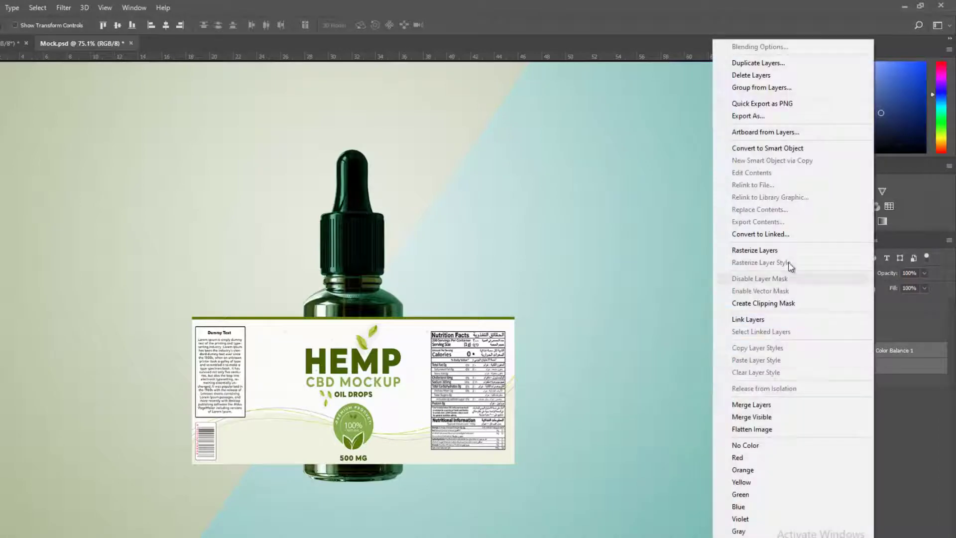
left_click(784, 148)
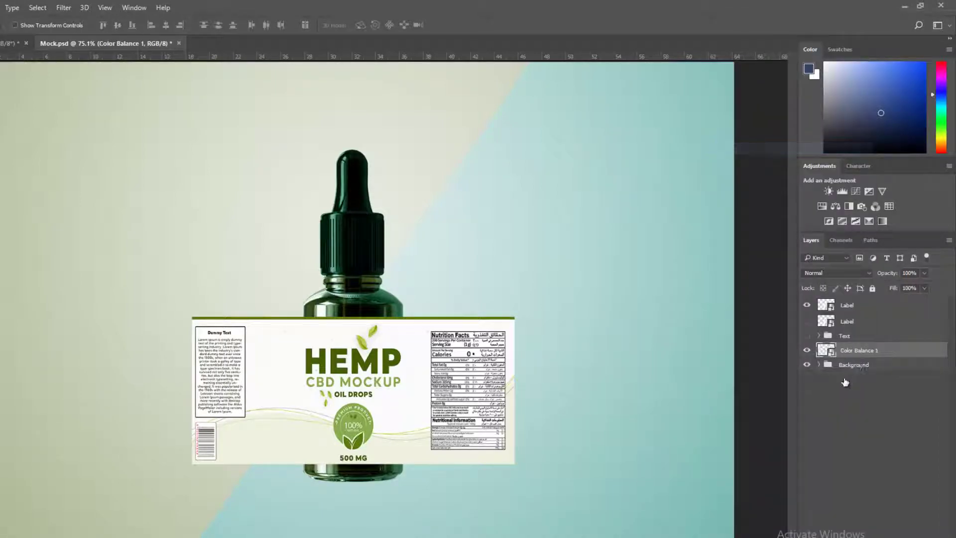
double_click(876, 351)
type("B")
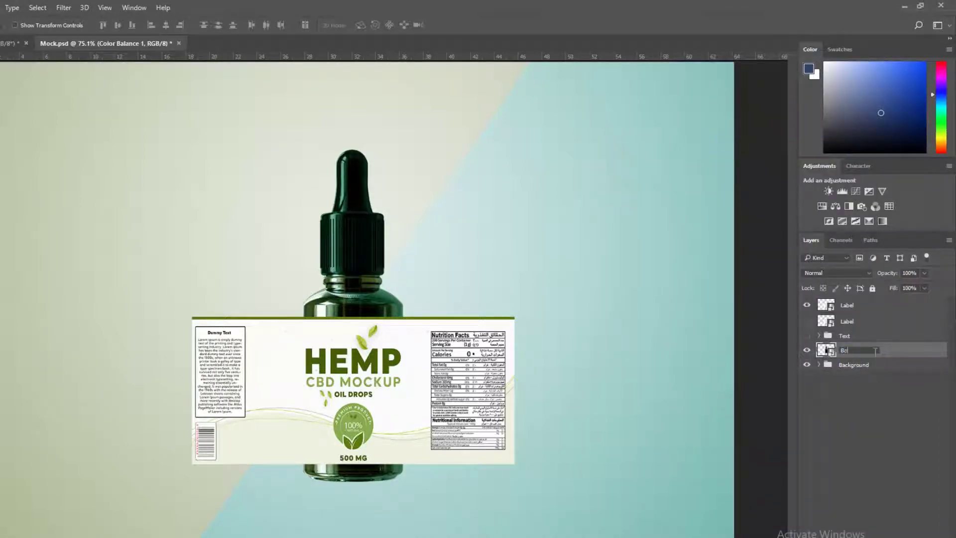
type("ottle")
key("Return")
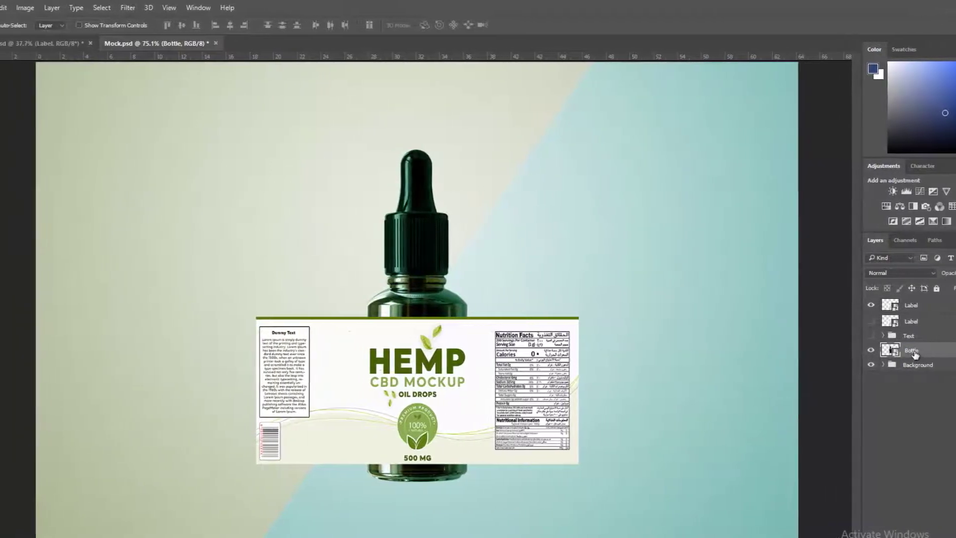
- Duplicate the Bottle layer under the name Bottle and move the duplicate to the top of the layer stack
left_click(61, 11)
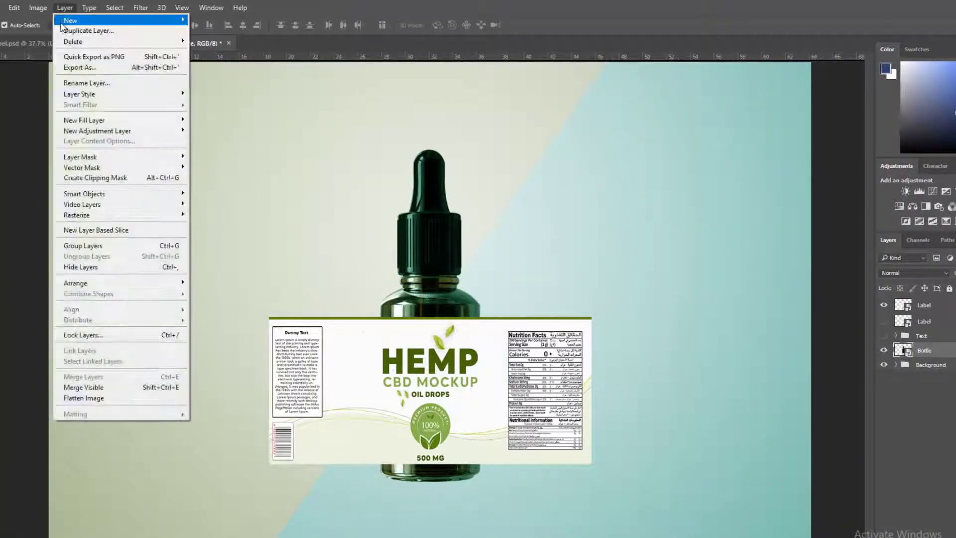
left_click(65, 29)
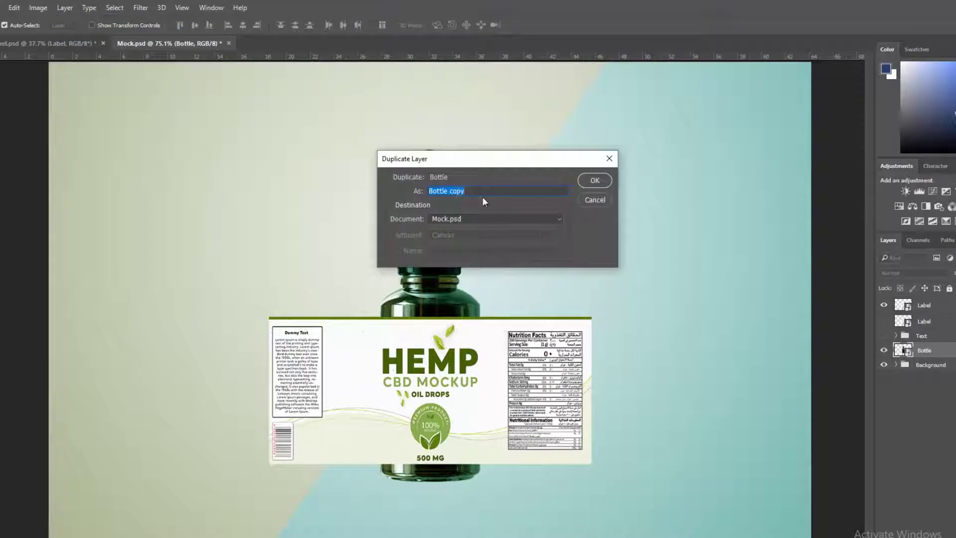
double_click(469, 191)
key("BackSpace")
left_click(604, 183)
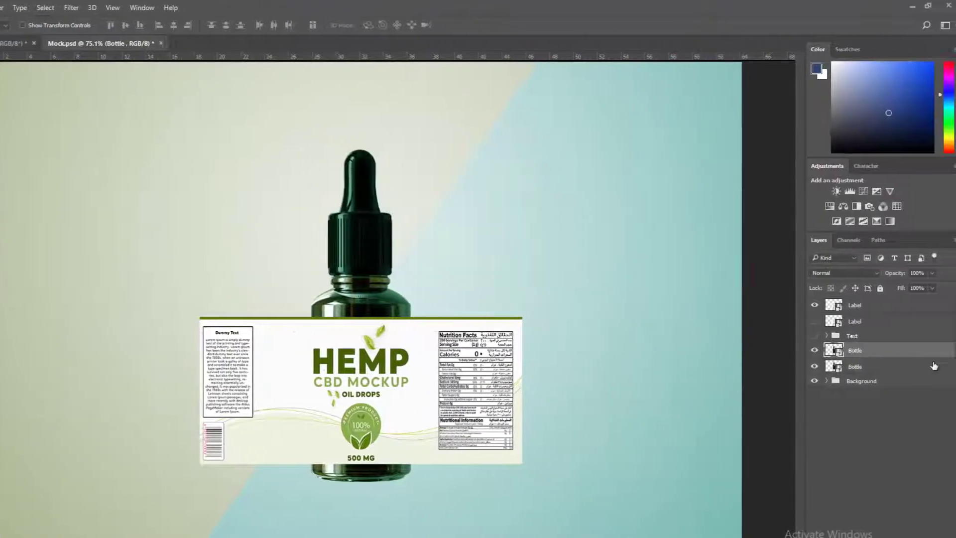
left_click_drag(887, 350, 847, 305)
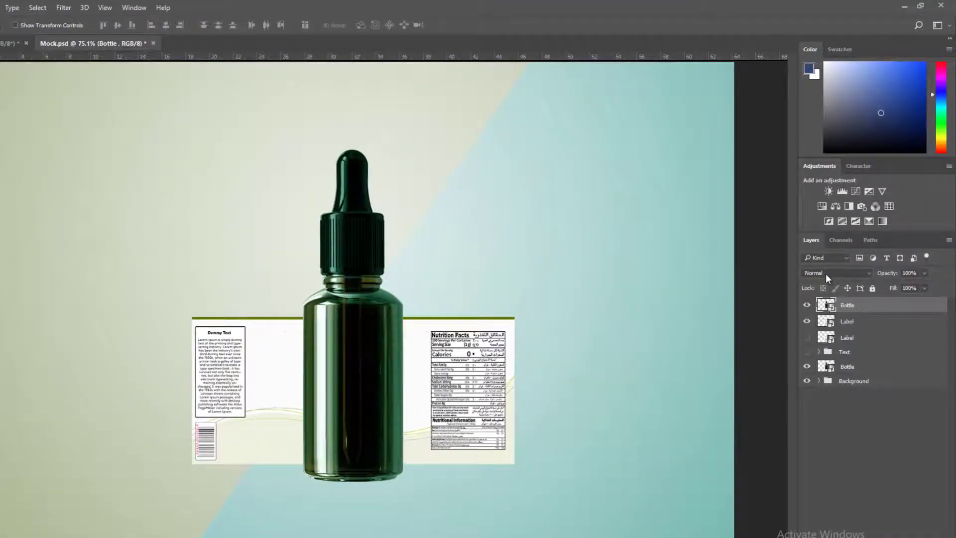
- Set the topmost Bottle layer's blend mode to Multiply and its fill to 10%
left_click(825, 273)
left_click(827, 305)
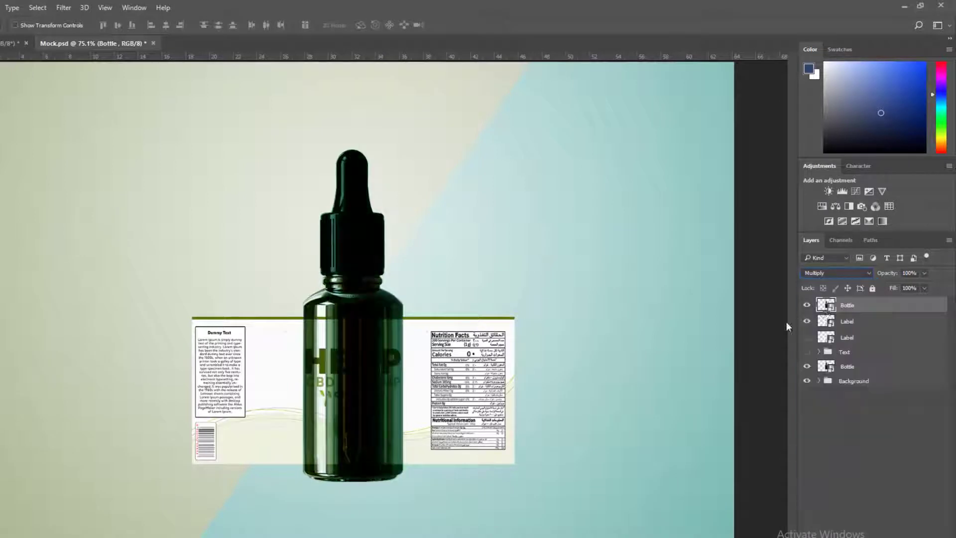
left_click(825, 273)
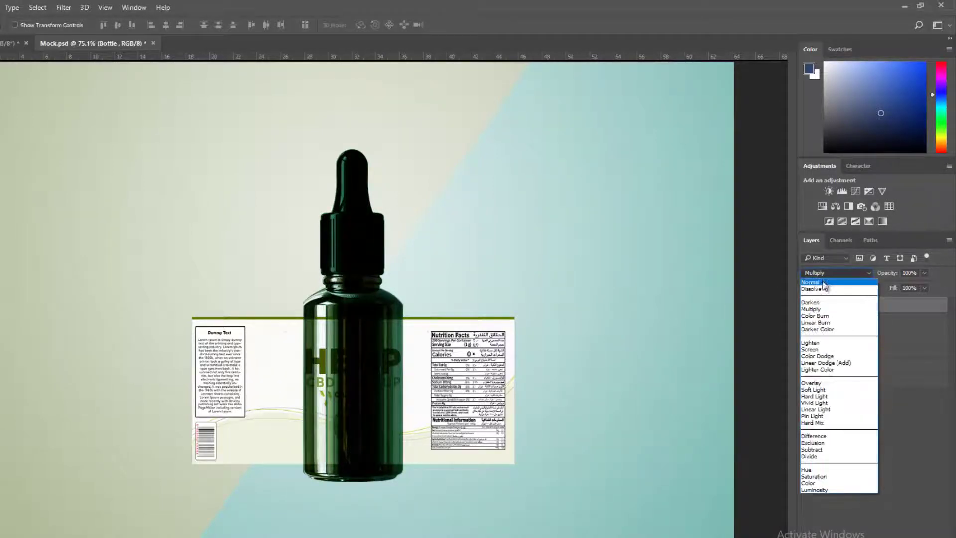
left_click(877, 288)
left_click(915, 287)
type("10")
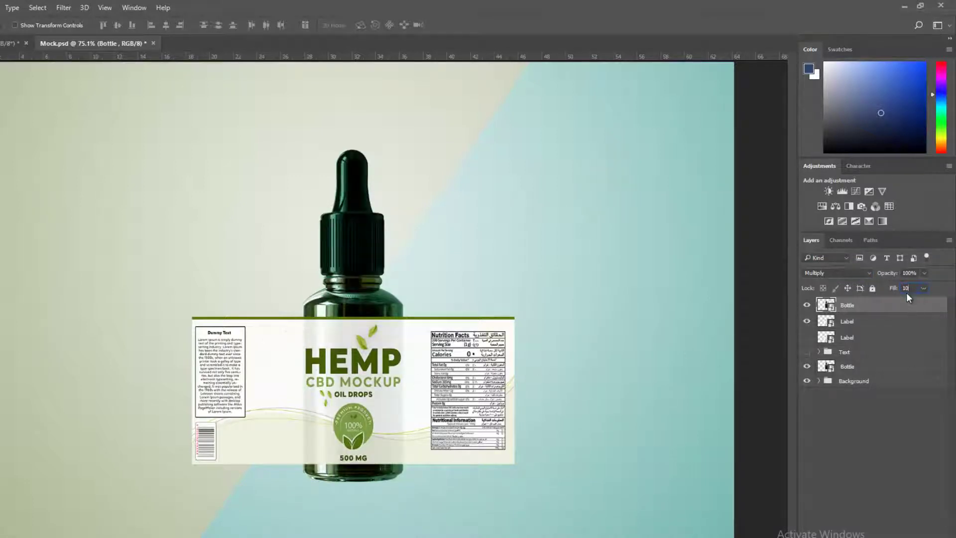
left_click(865, 321)
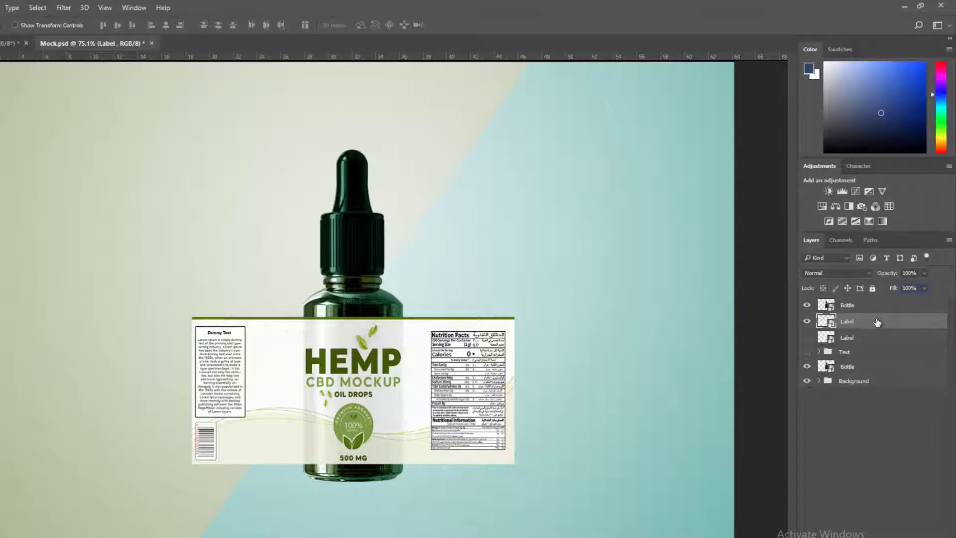
left_click(807, 337)
left_click(854, 309)
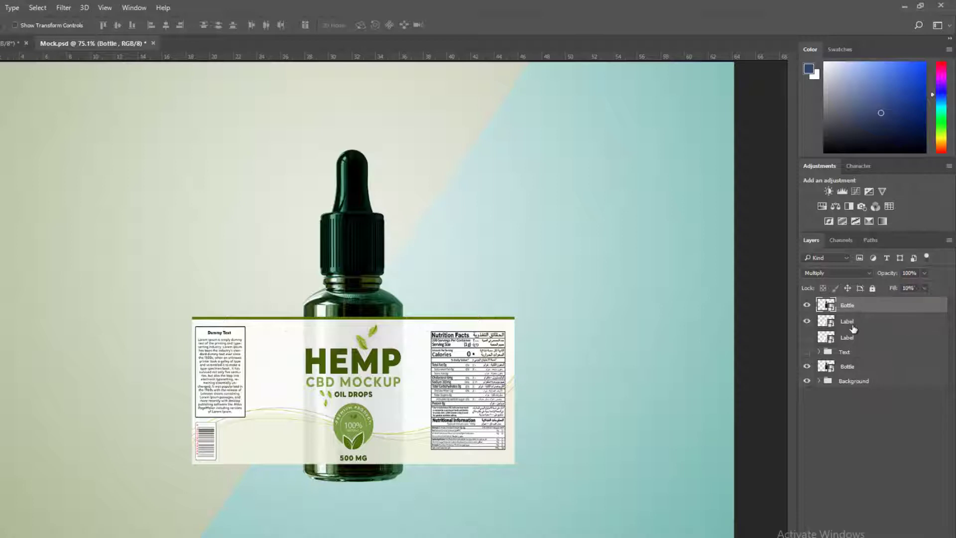
- Move the lower Bottle layer directly beneath the visible Label layer and clip the Label to it
left_click(849, 326)
left_click(843, 367)
left_click_drag(843, 367, 856, 338)
left_click(867, 325)
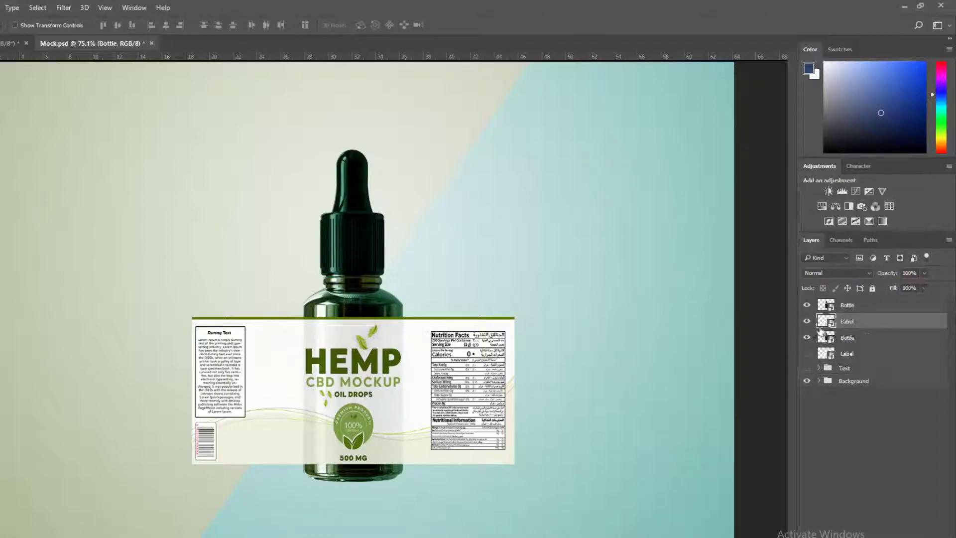
left_click(822, 328, "alt")
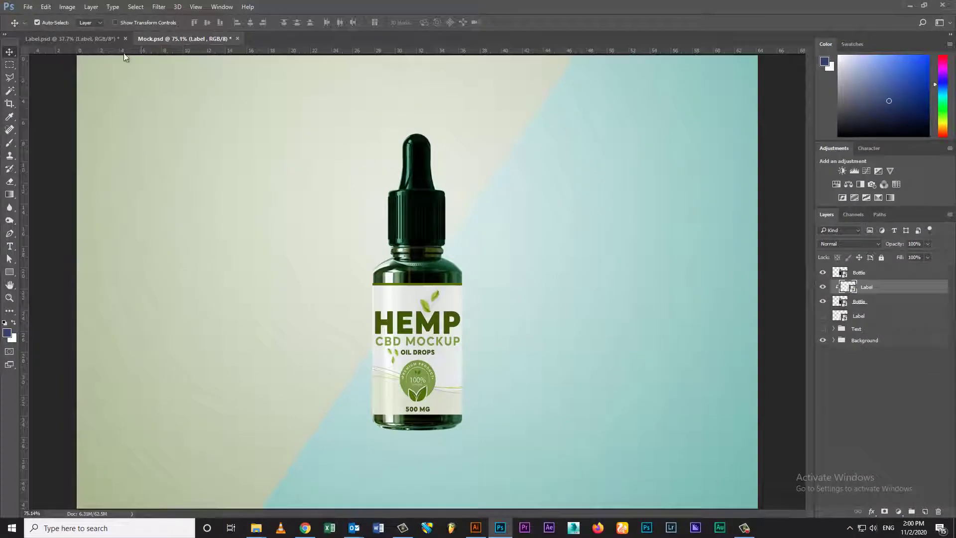
- Warp the clipped Label layer with the Arc Lower style and a bend of about 10.7%
key("ctrl+t")
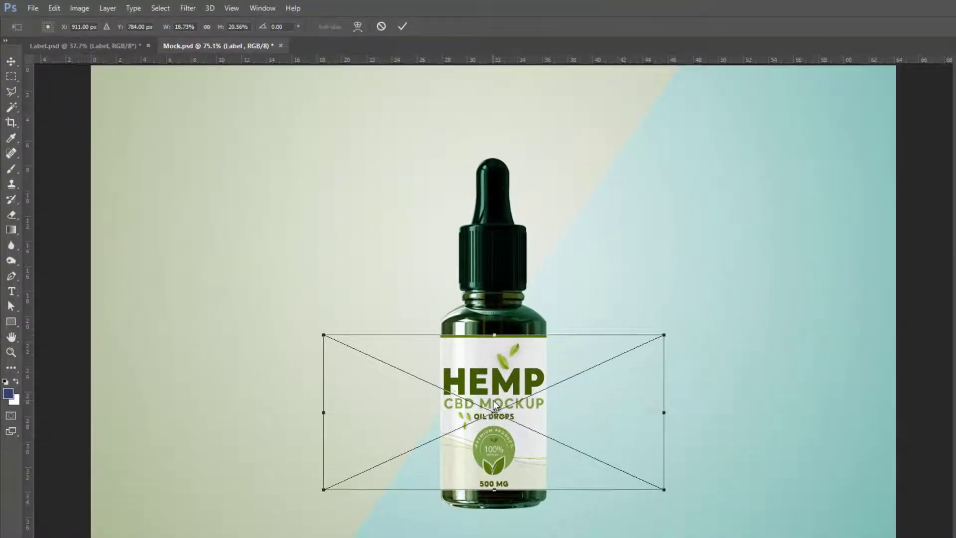
right_click(495, 405)
left_click(510, 504)
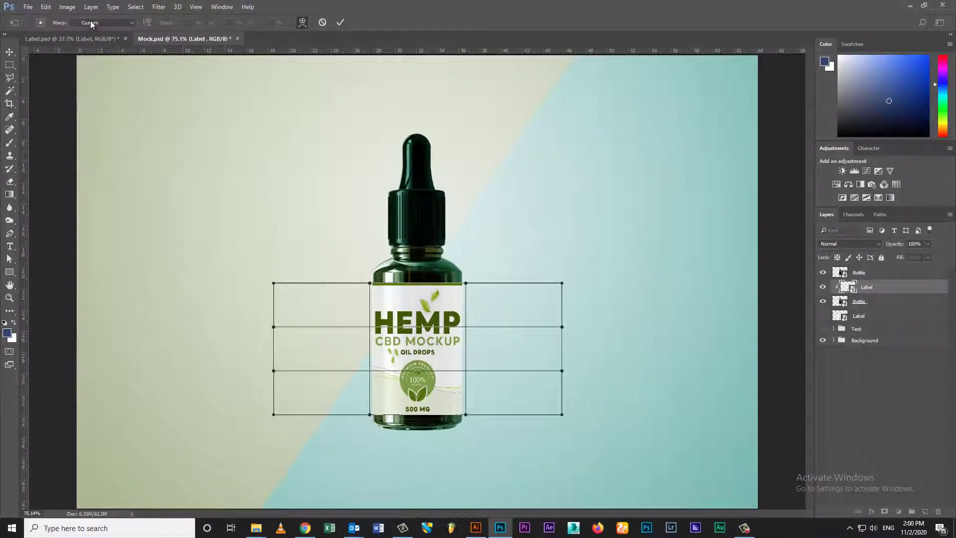
left_click(90, 23)
left_click(99, 72)
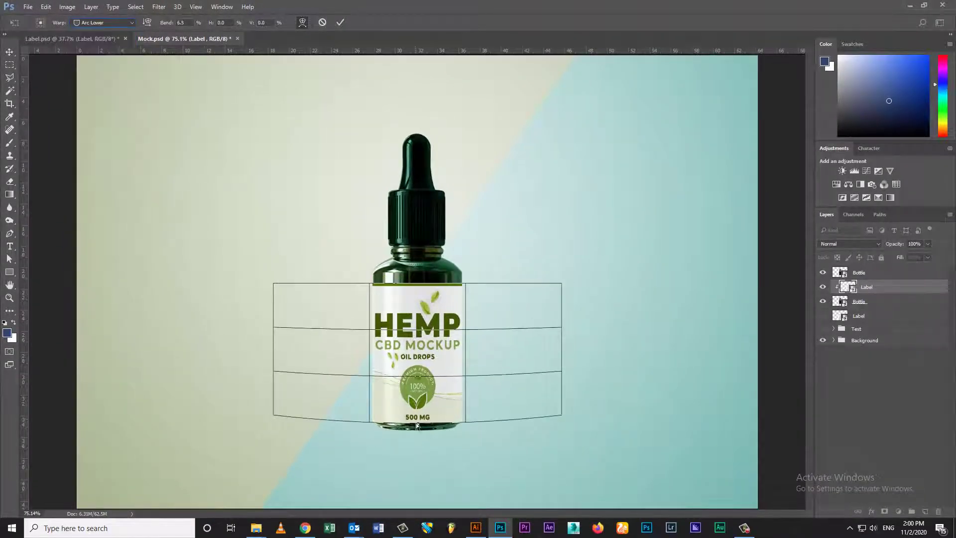
left_click_drag(416, 423, 418, 427)
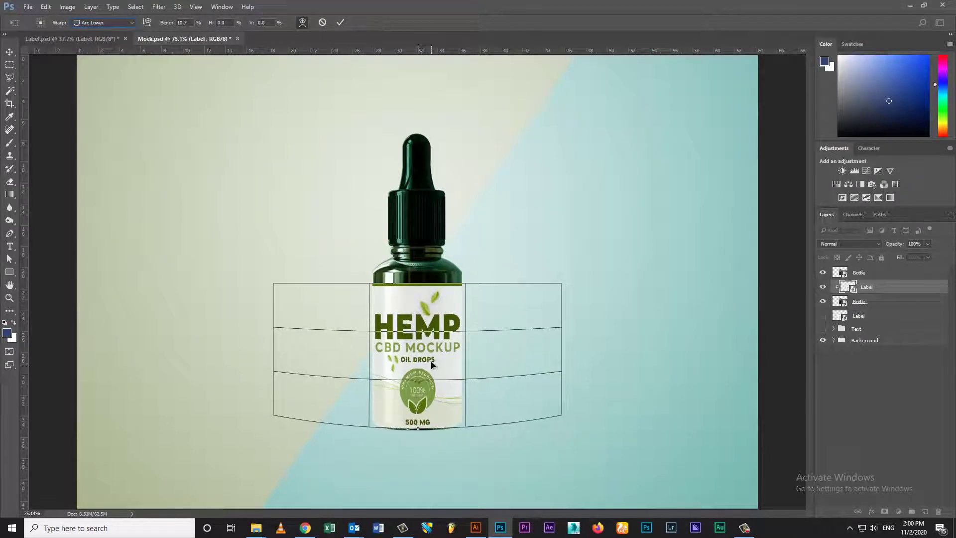
- Shift the warped label slightly up the bottle and increase its bend to about 16.4%
left_click_drag(431, 362, 433, 359)
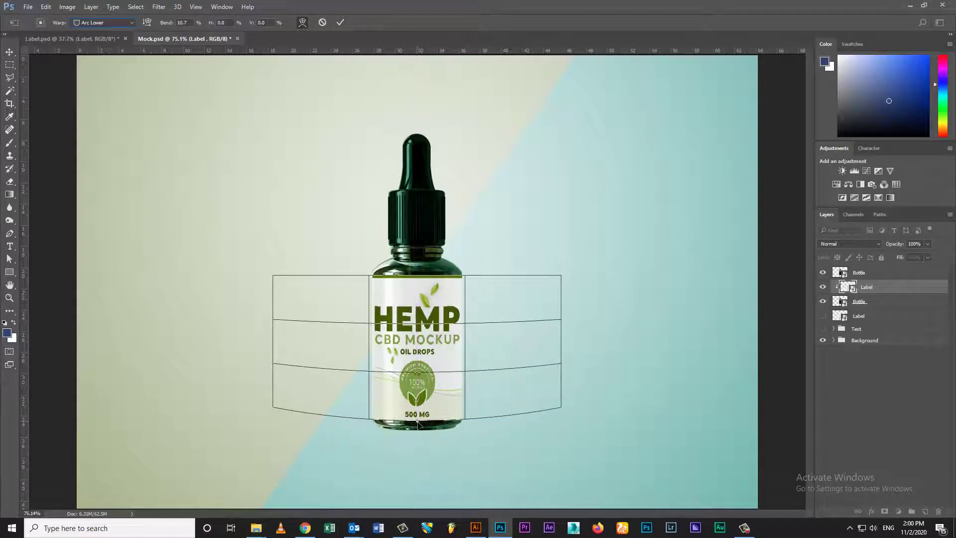
left_click_drag(417, 421, 417, 428)
left_click_drag(422, 376, 422, 373)
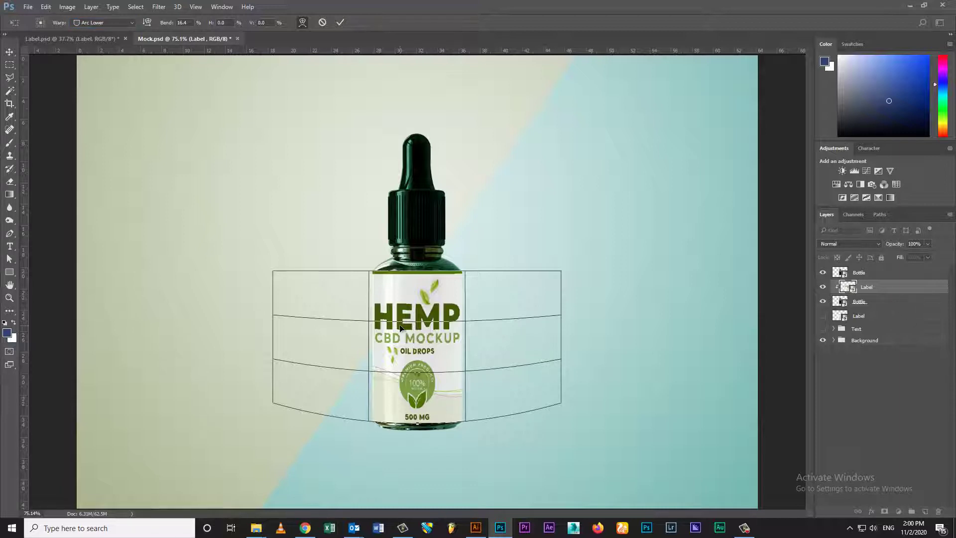
key("Return")
- Scale the clipped label down to about 17.83% width and 19.64% height, and nudge it slightly lower on the bottle
key("ctrl+t")
left_click_drag(557, 272, 552, 273)
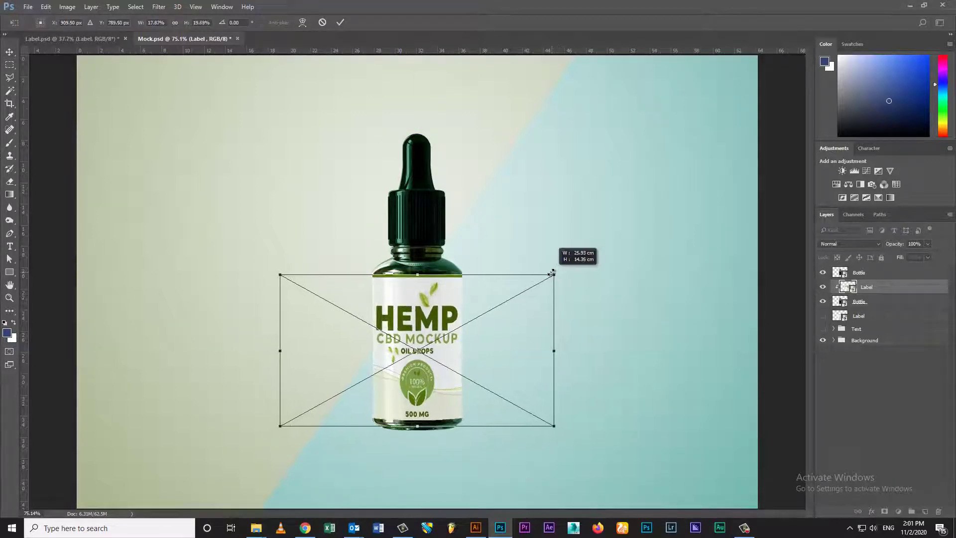
left_click_drag(551, 273, 551, 272)
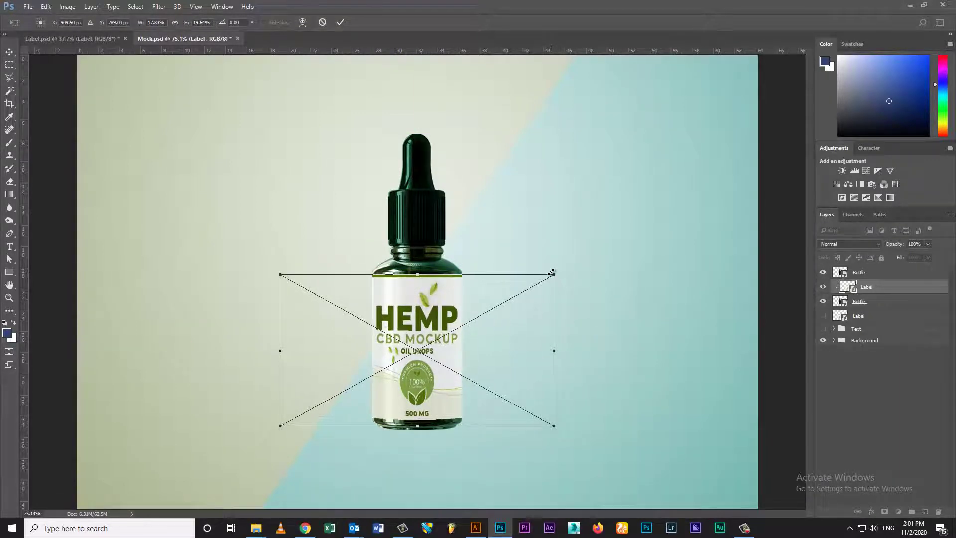
key("Down")
key("Down")
key("Down")
key("Return")
- Widen the clipped label slightly so its front artwork fits across the bottle
key("ctrl+t")
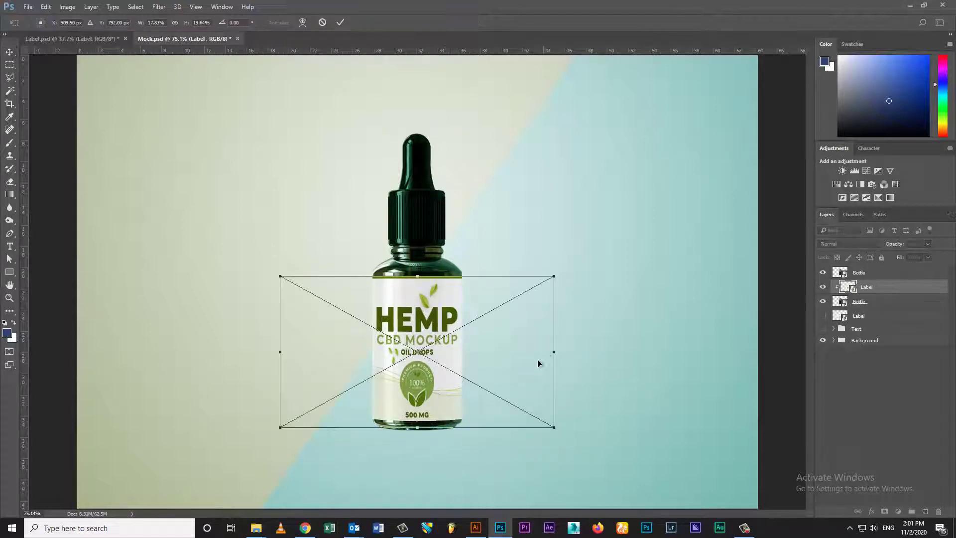
left_click_drag(558, 352, 561, 350)
key("Return")
- Set the fill of the topmost Bottle layer to 20%
left_click(866, 273)
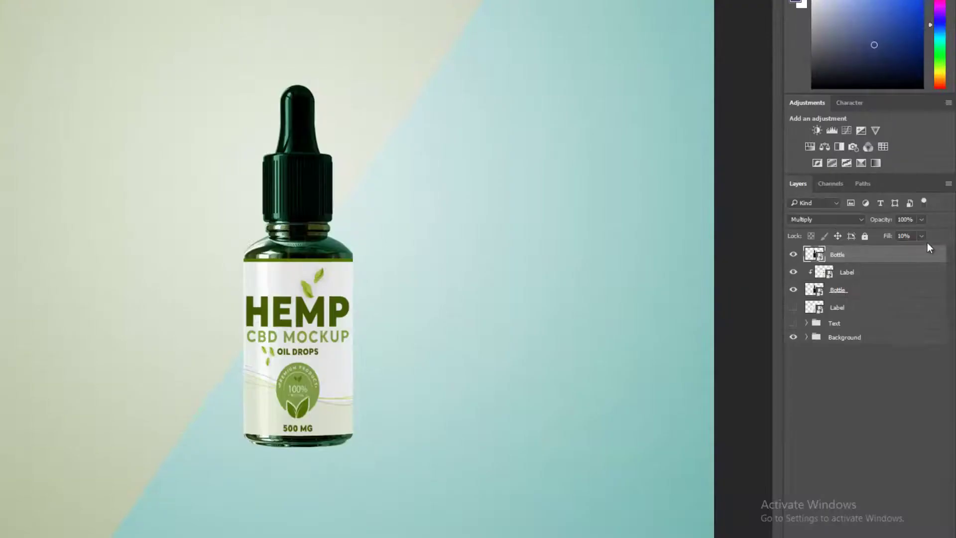
type("20")
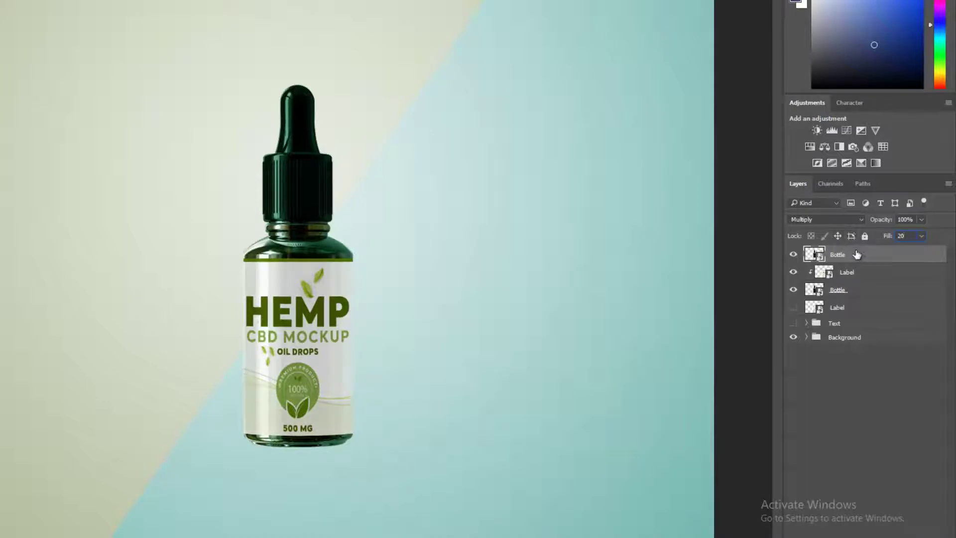
left_click(865, 361)
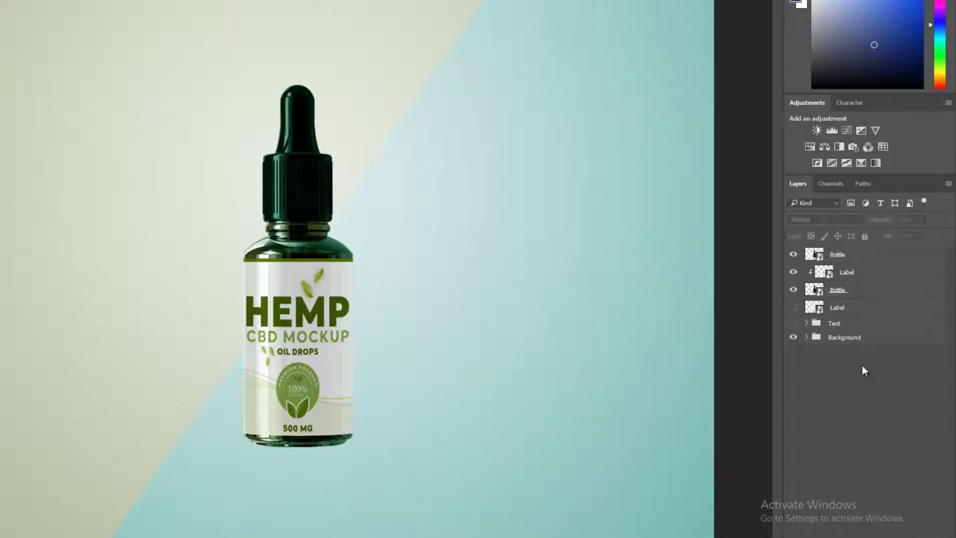
- Duplicate the topmost Bottle layer under the name Bottle, set the copy to Screen, and compare the bottle with and without it
left_click(855, 261)
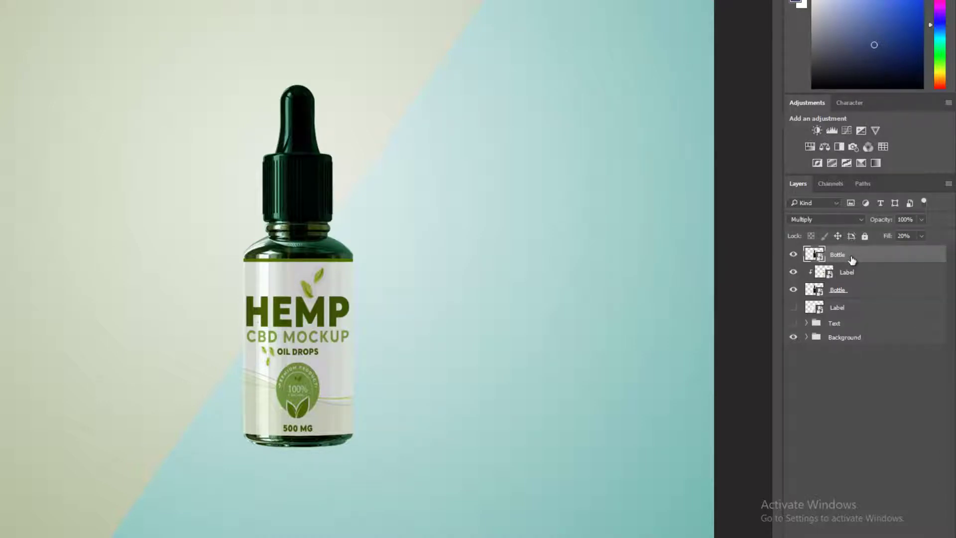
key("ctrl+j")
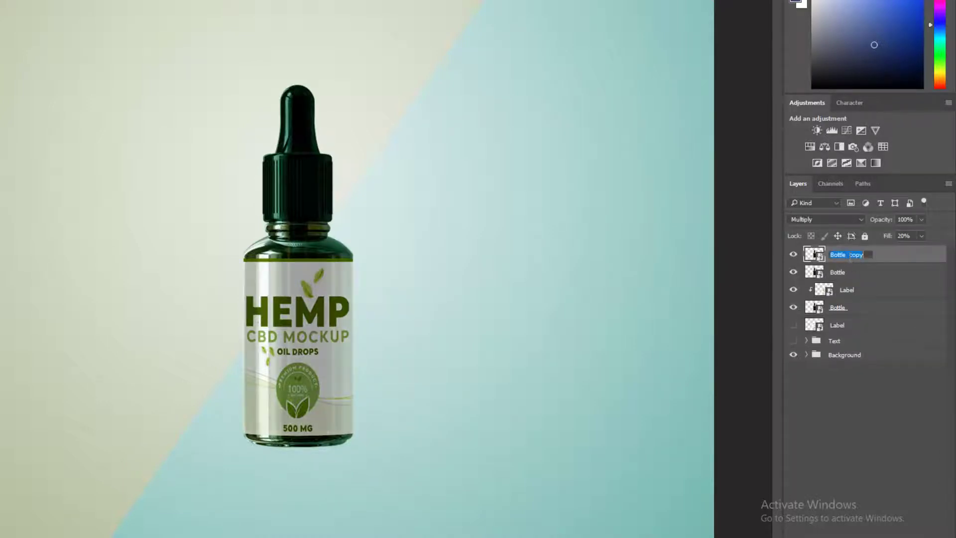
key("Return")
left_click(814, 219)
left_click(807, 302)
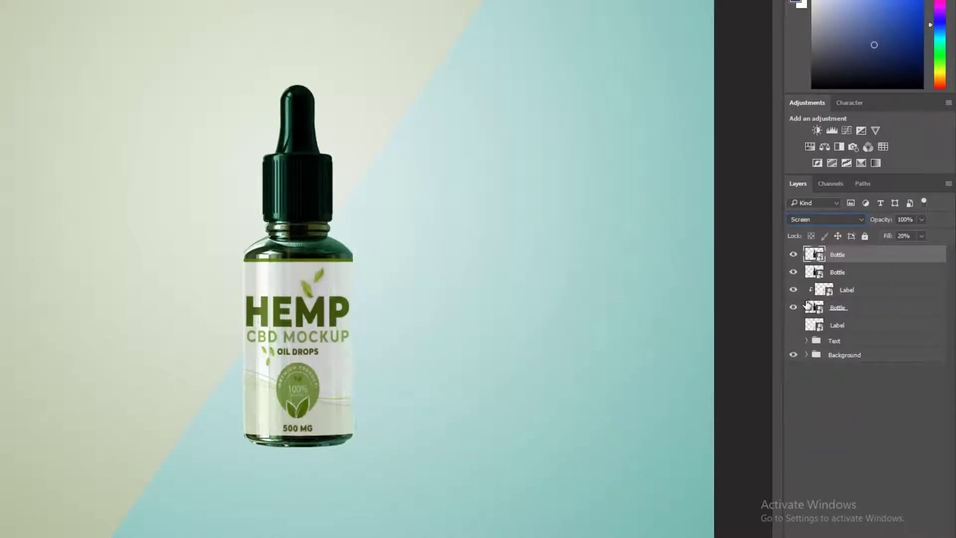
left_click(794, 255)
left_click(793, 255)
left_click(794, 255)
left_click(794, 255)
- Clip both the Multiply and Screen Bottle layers to the base Bottle layer
left_click(828, 273)
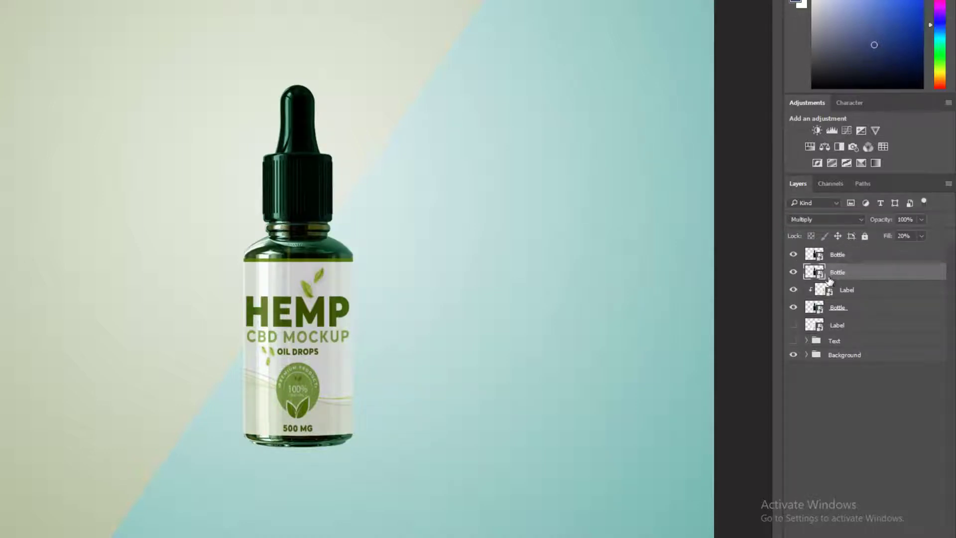
left_click(814, 277, "alt")
left_click(847, 259)
left_click(822, 263, "alt")
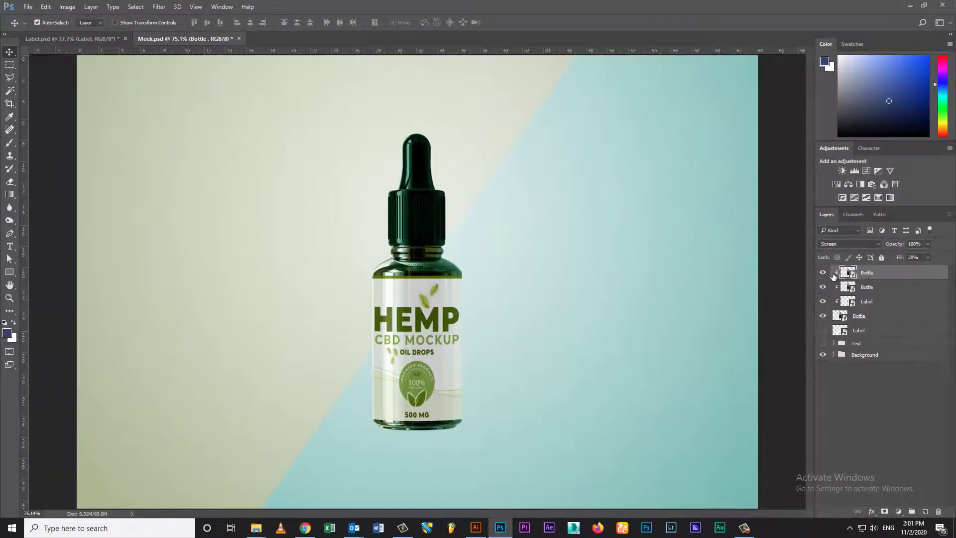
left_click(848, 301)
left_click(848, 301, "ctrl")
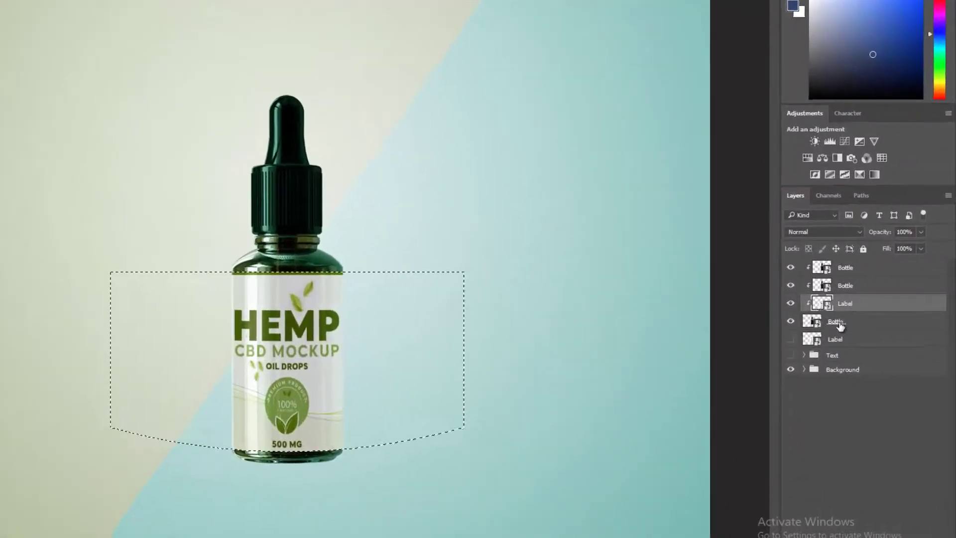
left_click(862, 318)
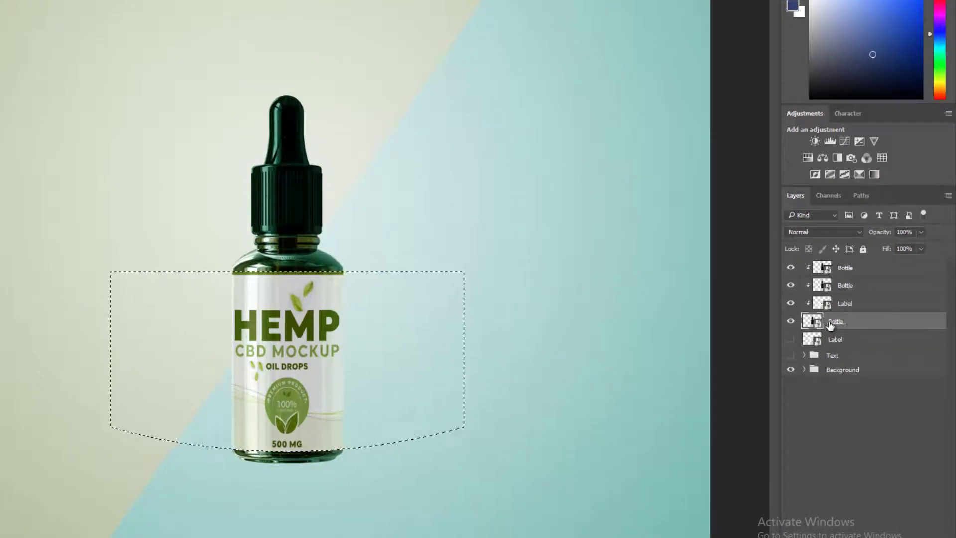
key("ctrl+d")
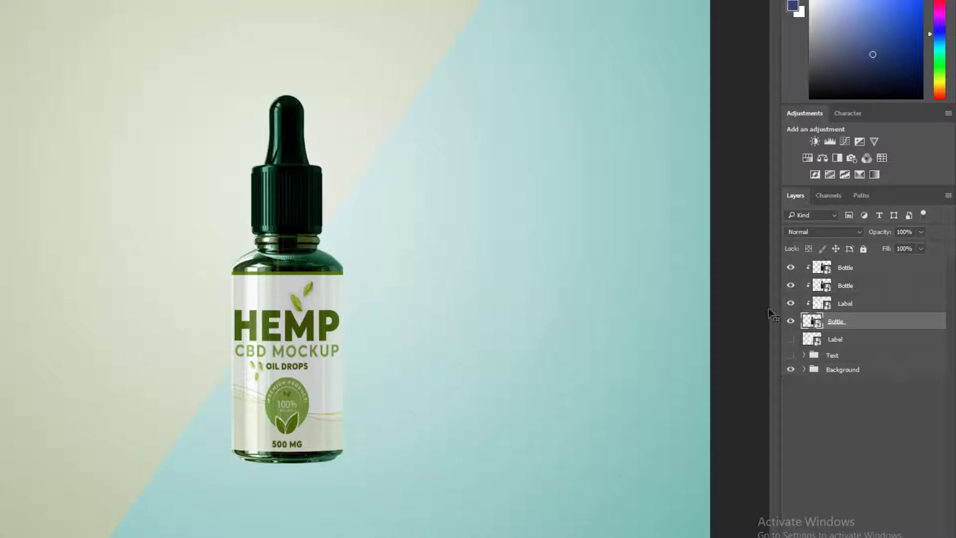
- Mask the Multiply Bottle layer with the clipped Label's outline and copy that mask to the Screen Bottle layer
left_click(818, 305, "ctrl")
left_click(847, 287)
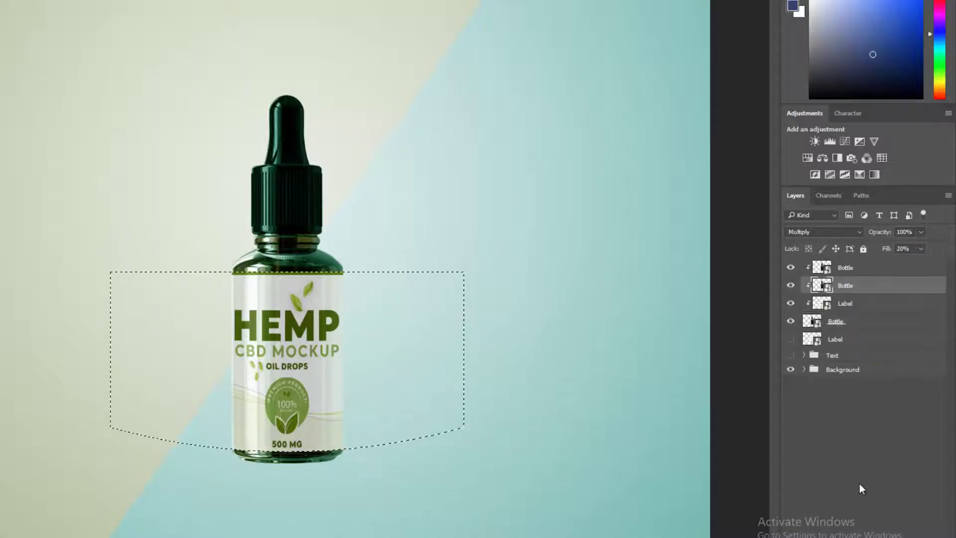
left_click(852, 537)
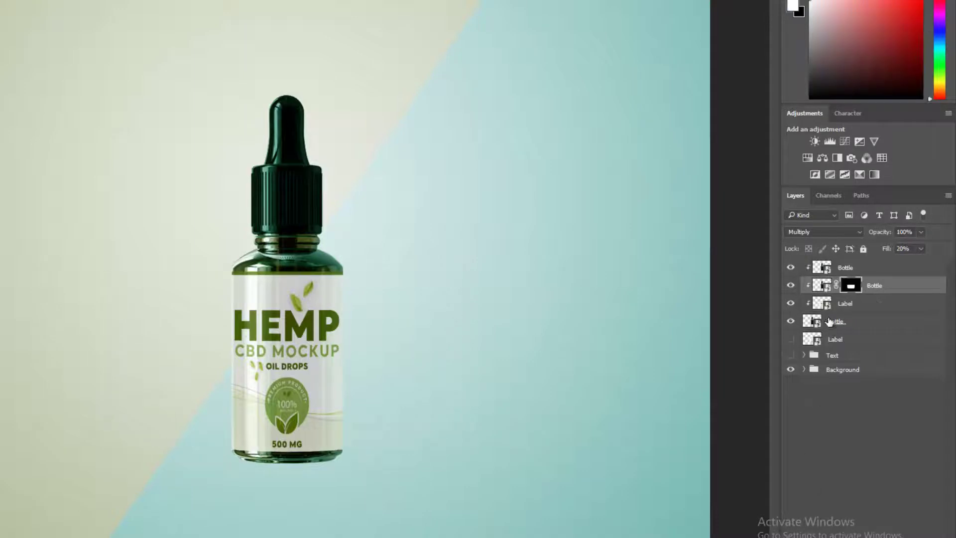
left_click(792, 287)
left_click_drag(851, 288, 852, 269)
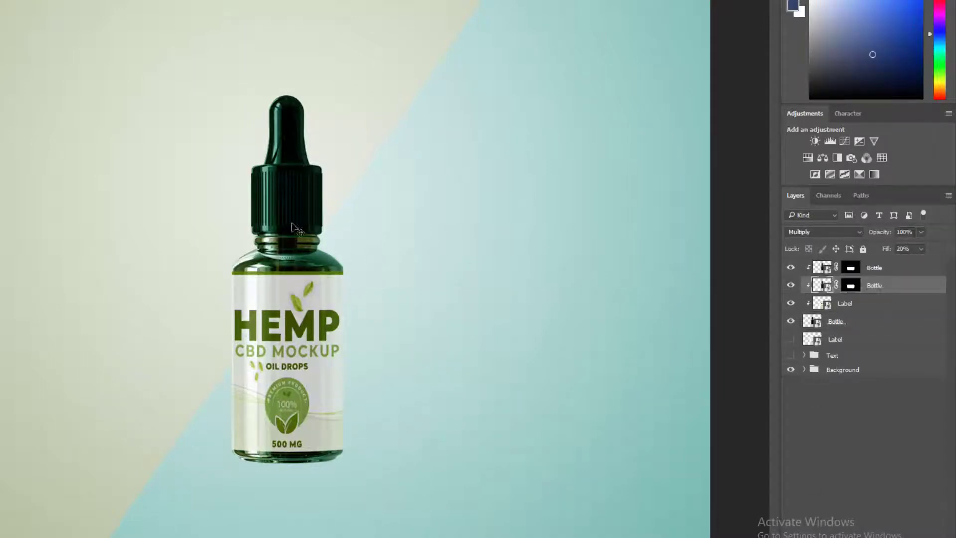
left_click(791, 268)
left_click(792, 268)
left_click(791, 286)
left_click(791, 286)
left_click(791, 268)
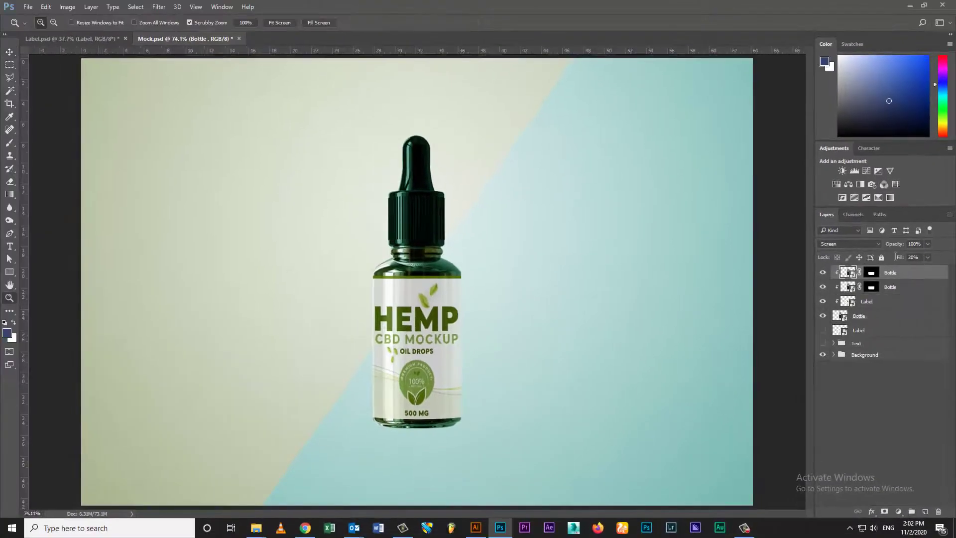
- Set the fill of both the Screen and Multiply Bottle layers to 10%
left_click_drag(919, 258, 876, 255)
type("10")
key("Return")
key("v")
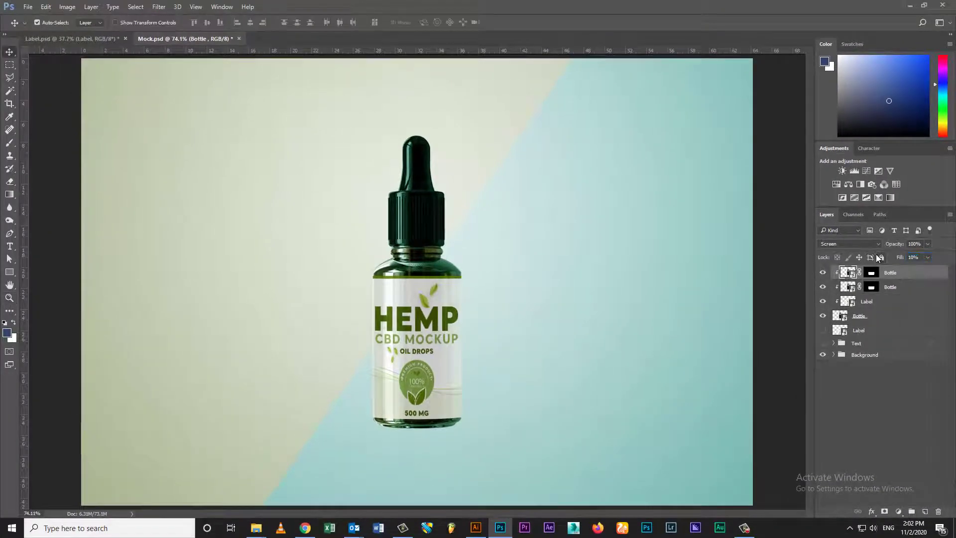
left_click(888, 288)
type("10")
key("Return")
- Lock the Background group and show the hidden lower Label layer
left_click(864, 355)
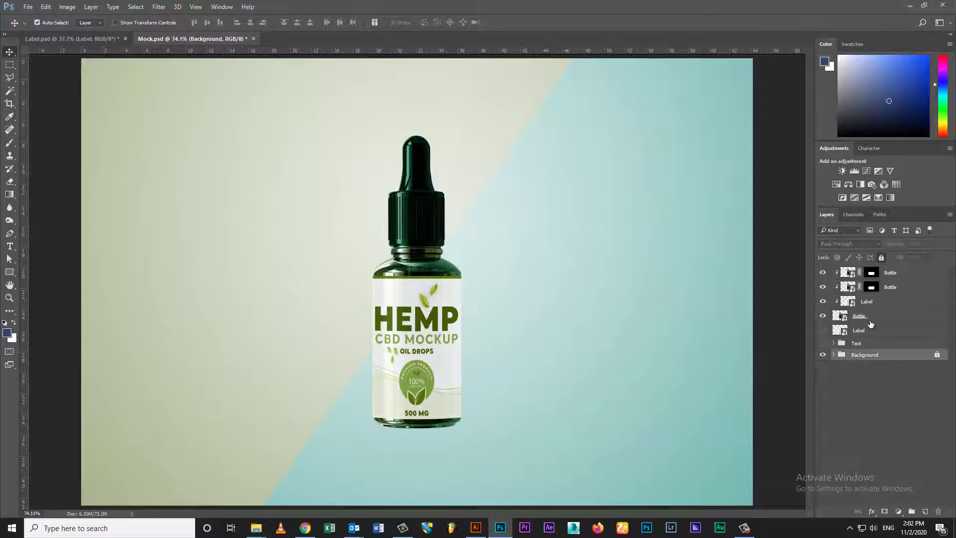
left_click(829, 334)
left_click(823, 331)
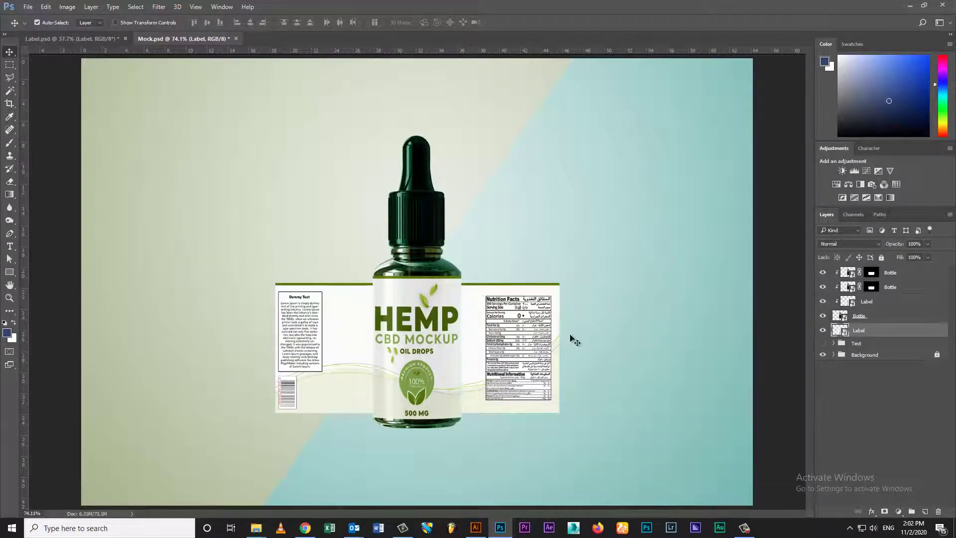
- Resize the lower Label layer to about 19.04% width and 23.07% height, matching the label on the bottle
key("ctrl+t")
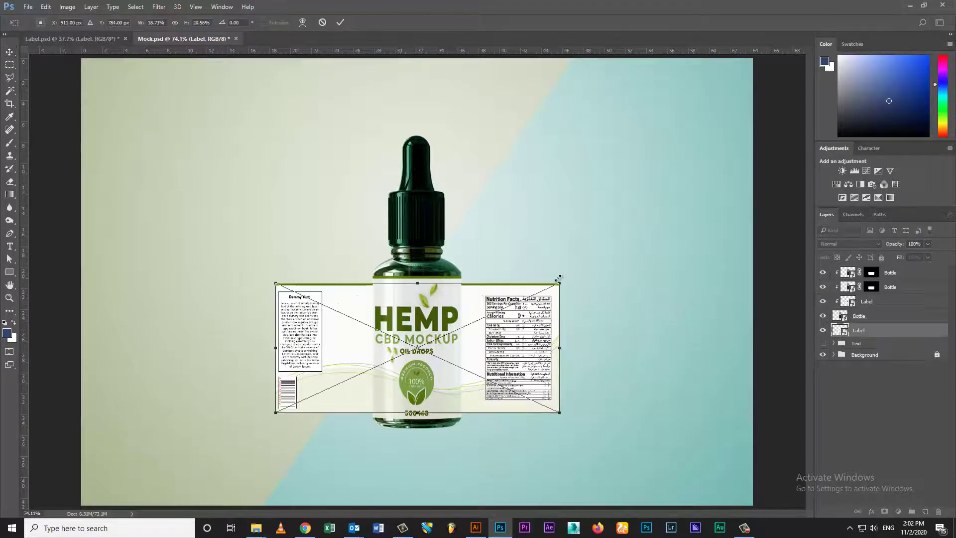
left_click_drag(564, 281, 578, 276)
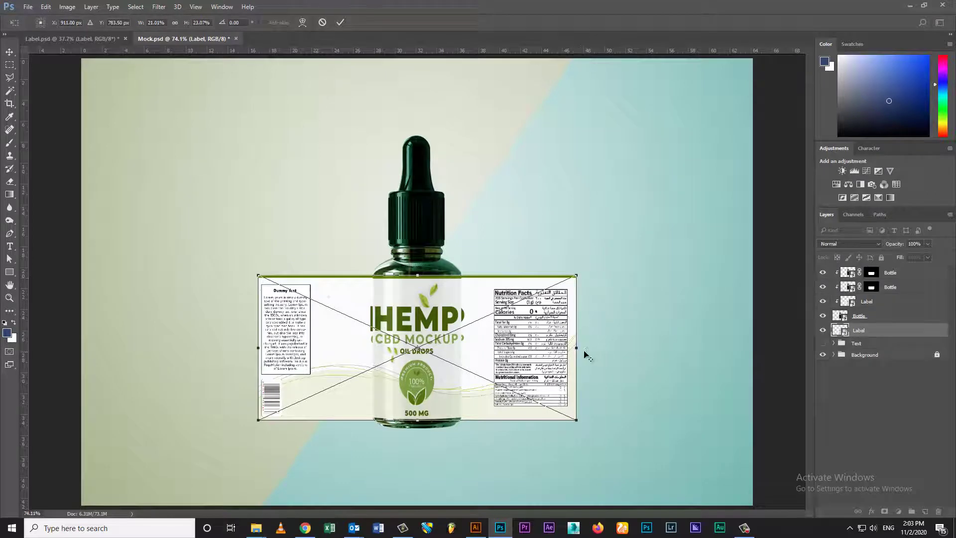
left_click_drag(580, 349, 567, 349)
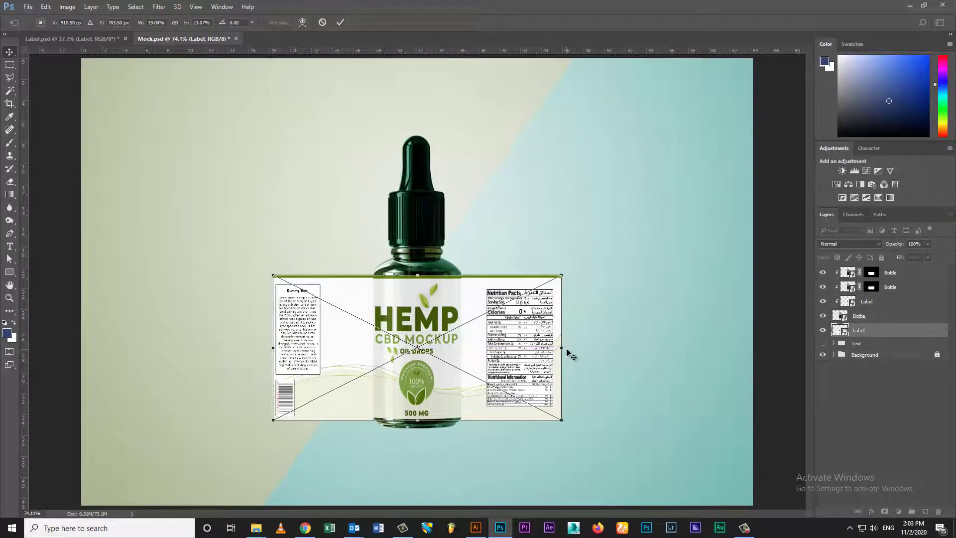
key("Return")
- Scale the lower Label layer down slightly and centre it horizontally on the canvas
key("ctrl+t")
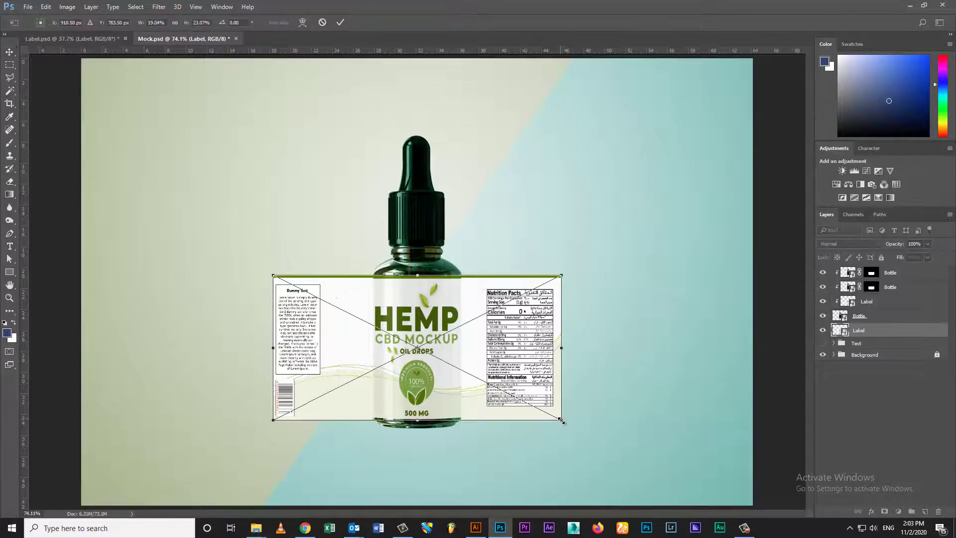
left_click_drag(562, 422, 555, 417)
key("Return")
key("ctrl+a")
left_click(250, 22)
key("ctrl+d")
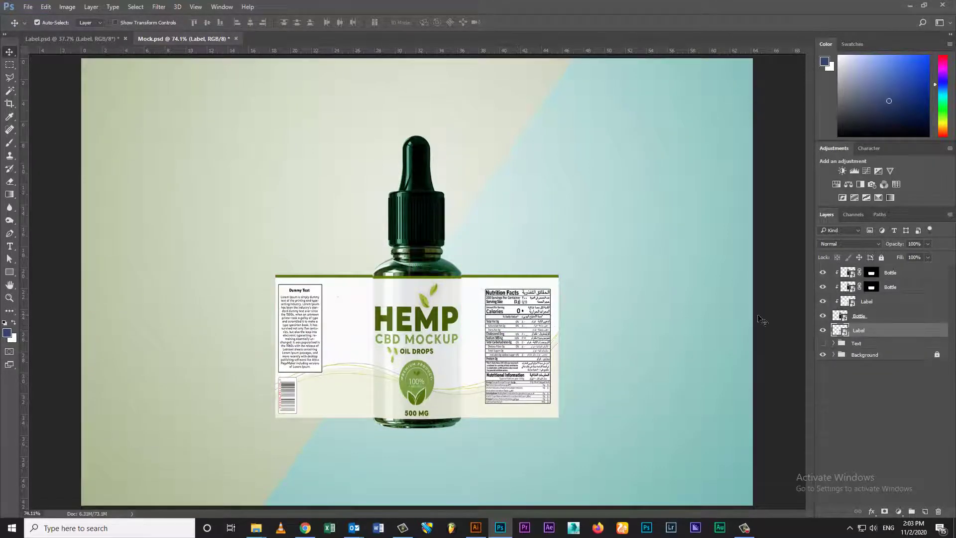
- Save the document and hide the lower Label layer
left_click(822, 331)
left_click(822, 330)
key("ctrl+s")
left_click(823, 330)
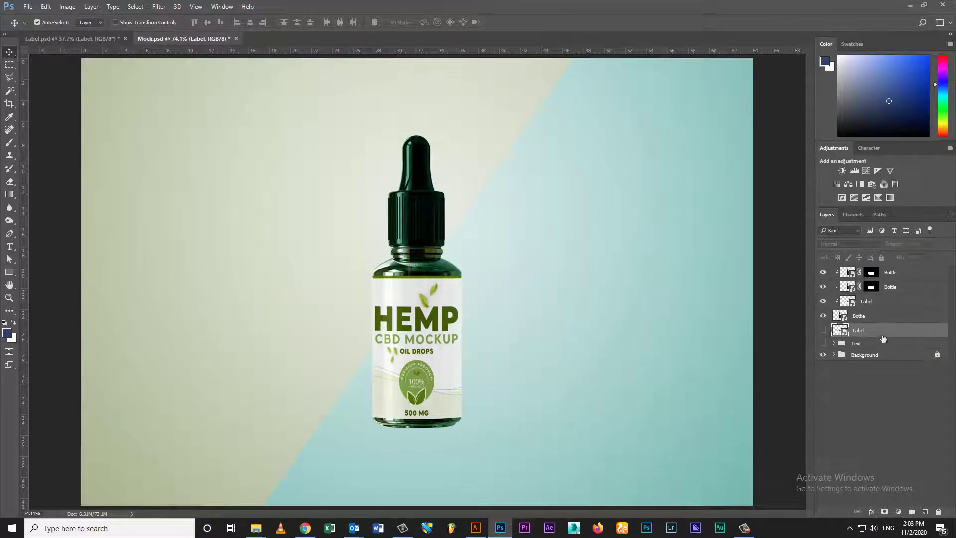
- Duplicate the base Bottle layer directly below itself and rename the copy Shadow
left_click_drag(849, 319, 859, 331)
left_click(876, 330)
type("Shadow")
key("Return")
- Rasterize the Shadow layer and fill its bottle-shaped outline with black
right_click(868, 332)
left_click(738, 223)
left_click(839, 331, "ctrl")
key("d")
key("alt+BackSpace")
key("ctrl+d")
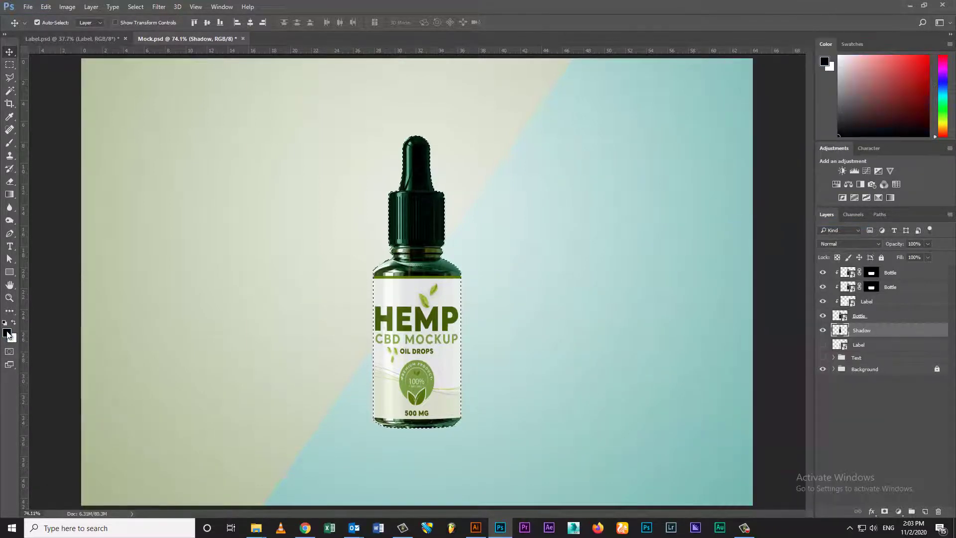
- Soften the black Shadow layer with a Gaussian Blur of 9.8 pixels radius
left_click(161, 9)
mouse_move(210, 117)
left_click(319, 155)
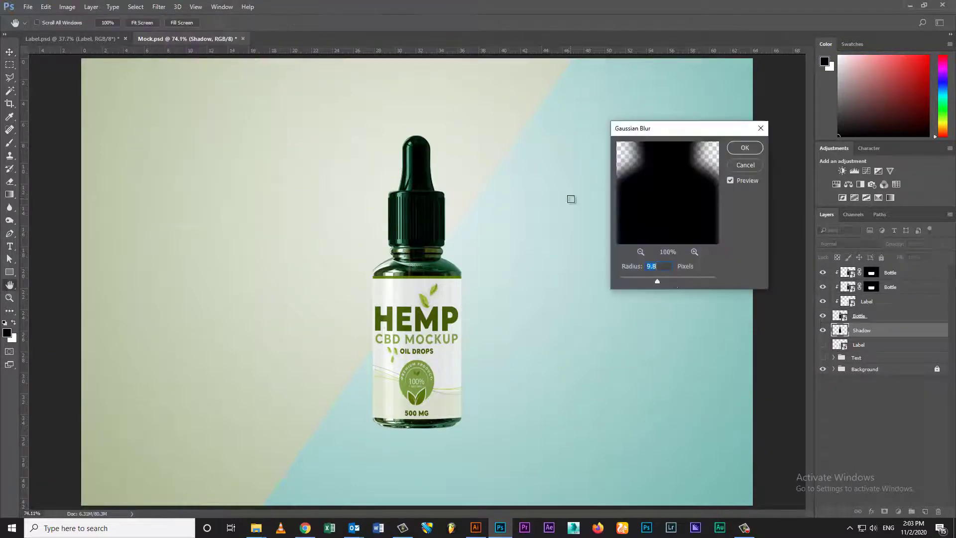
left_click(745, 147)
- Set the Shadow layer's blend mode to Multiply and its fill to 75%
left_click(849, 243)
left_click(833, 279)
left_click(923, 258)
type("75")
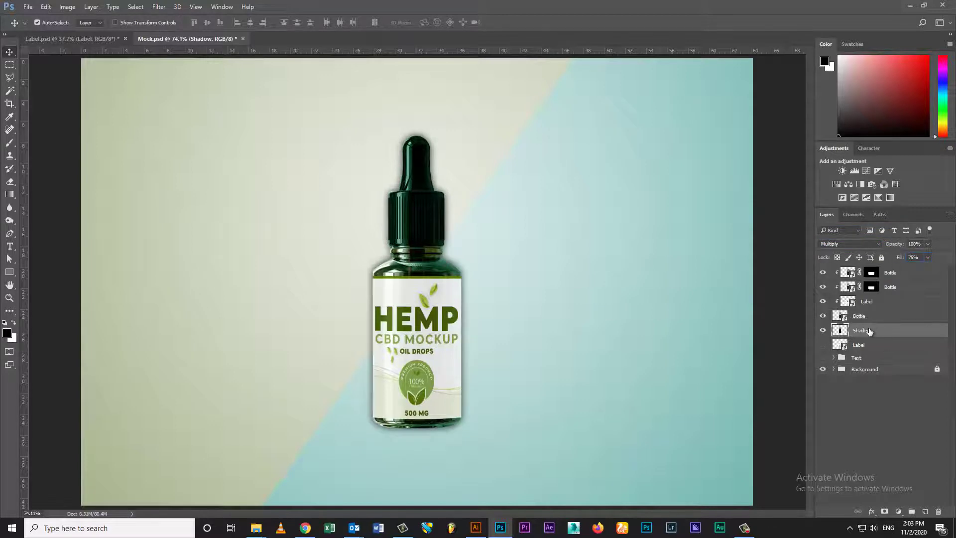
- Nudge the Shadow layer slightly right and down from the bottle and set its fill to 25%
key("ctrl+t")
key("Right")
key("Down")
key("Return")
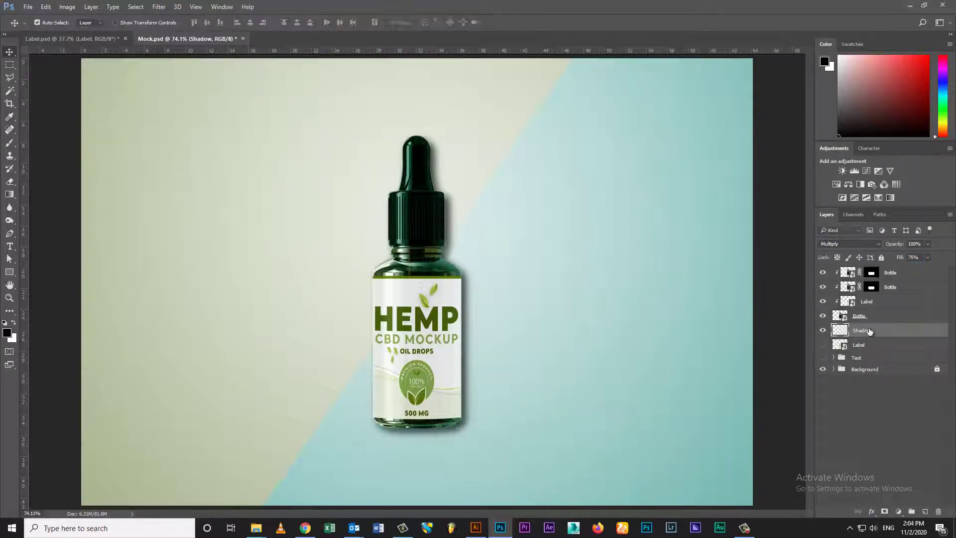
type("25")
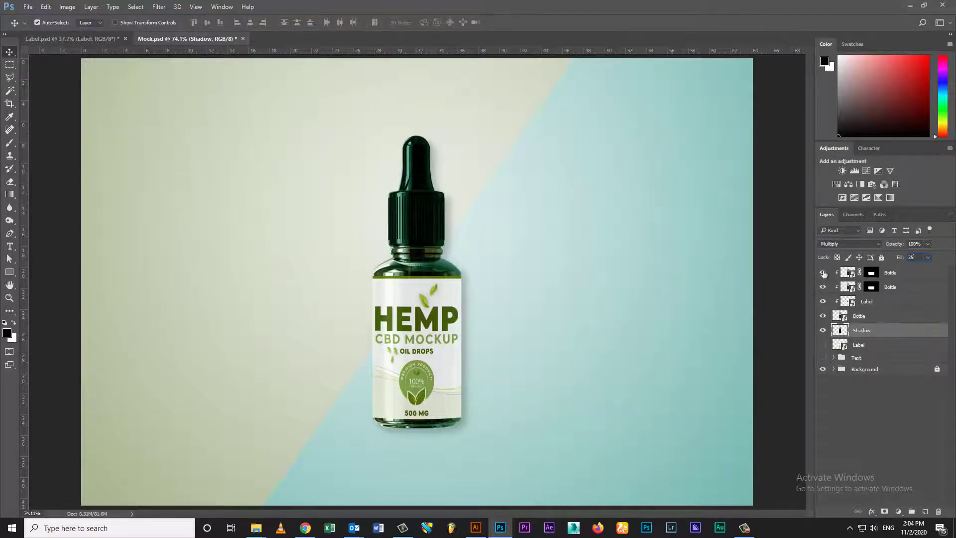
key("Return")
- Add a new layer directly above the hidden Label layer and name it Shadow
left_click(868, 345)
left_click(926, 511)
double_click(863, 345)
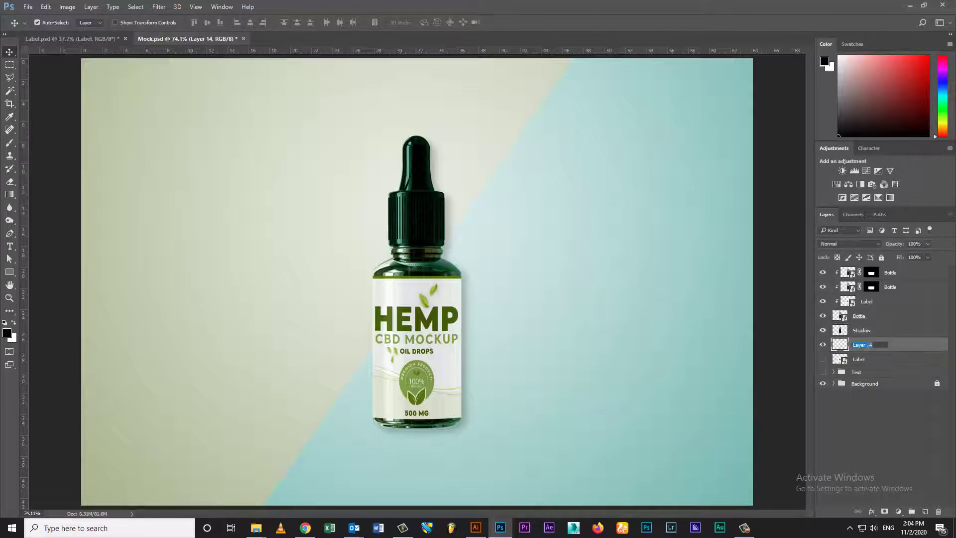
type("Shadow")
key("Return")
- Outline a long diagonal cast-shadow area from the bottle past the canvas's lower-right corner, fill it with black and deselect
key("l")
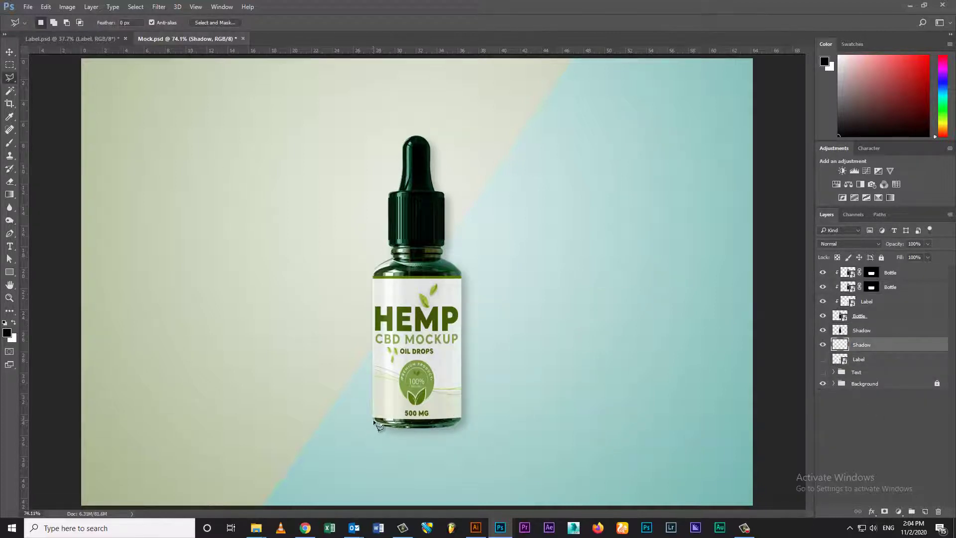
left_click(374, 422)
left_click(786, 509)
left_click(781, 321)
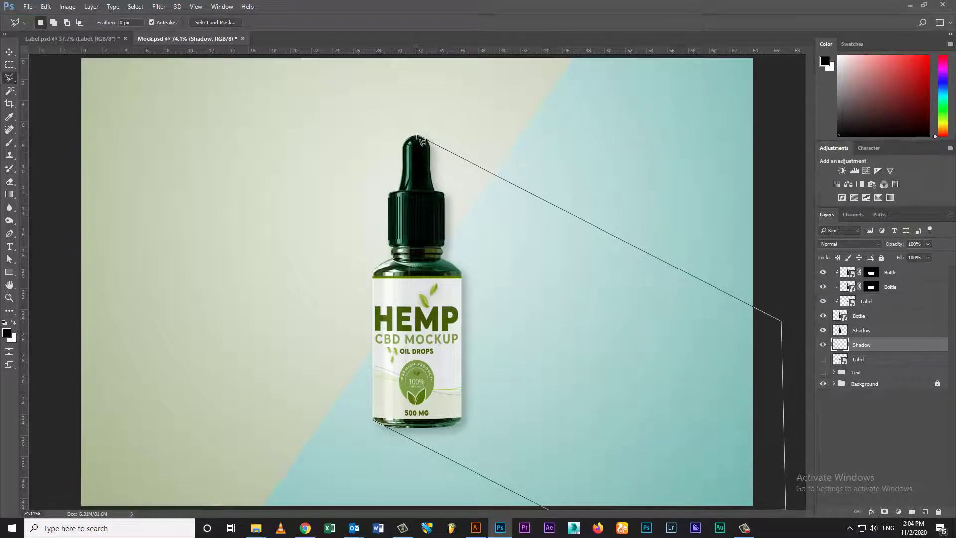
left_click(374, 421)
key("alt+BackSpace")
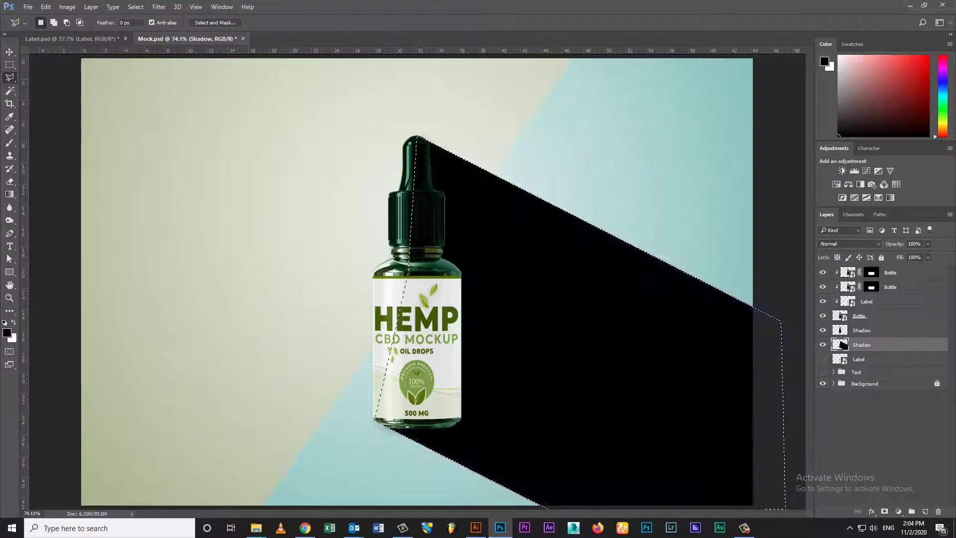
key("ctrl+d")
- Blur the large diagonal shadow with a Gaussian Blur of 104.3 pixels radius
key("v")
left_click(159, 7)
mouse_move(224, 109)
left_click(318, 153)
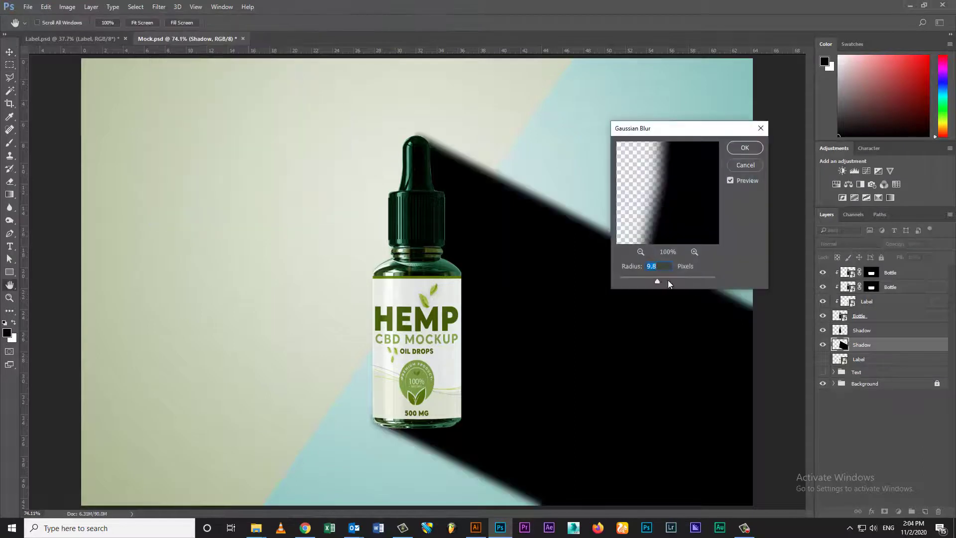
mouse_move(675, 280)
left_mouse_down()
mouse_move(667, 280)
mouse_move(683, 281)
left_mouse_up()
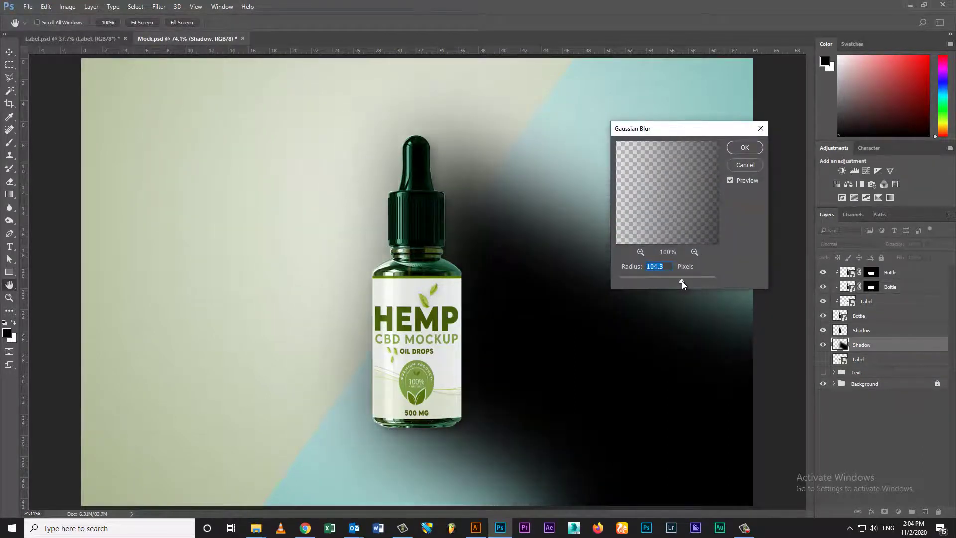
left_click(745, 148)
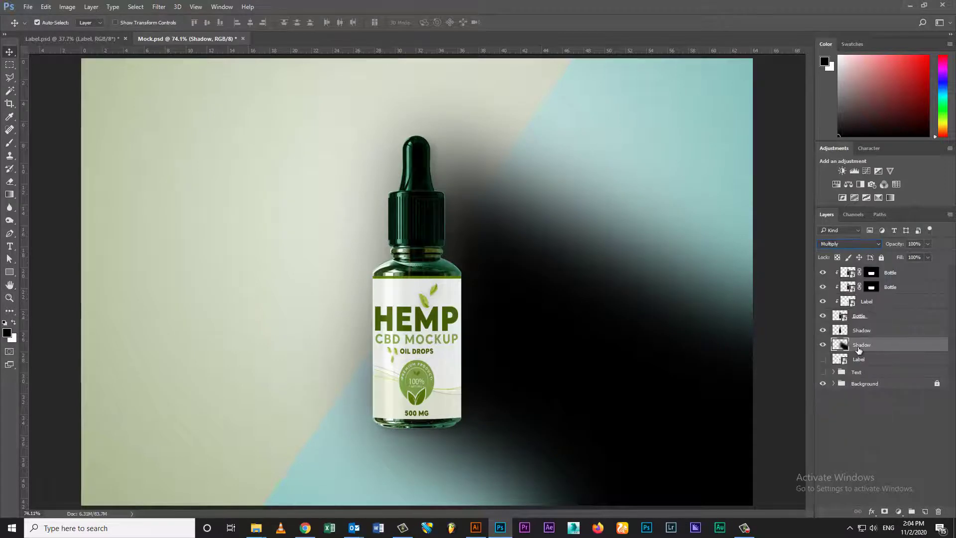
- Set the blurred diagonal Shadow layer to Multiply and move it slightly left
key("ctrl+t")
left_click_drag(543, 311, 522, 309)
key("Return")
- Fade out the far right and lower parts of the diagonal shadow with a large soft Eraser
key("e")
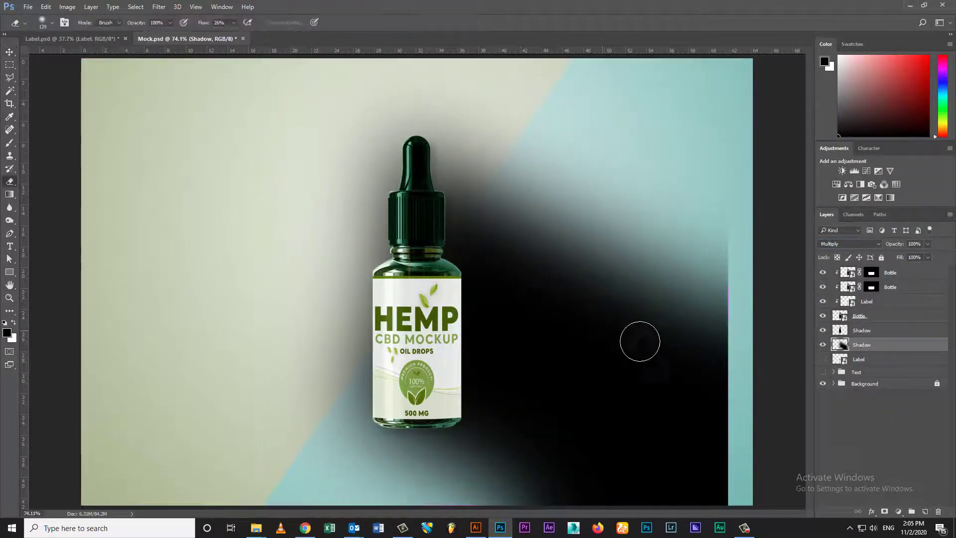
scroll(643, 342, "down", 5)
mouse_move(507, 375)
left_mouse_down()
mouse_move(594, 355)
mouse_move(622, 355)
left_mouse_up()
mouse_move(618, 436)
left_mouse_down()
mouse_move(672, 269)
mouse_move(655, 335)
mouse_move(630, 277)
mouse_move(554, 342)
mouse_move(619, 339)
mouse_move(553, 349)
left_mouse_up()
left_click_drag(483, 351, 512, 359)
key("ctrl+0")
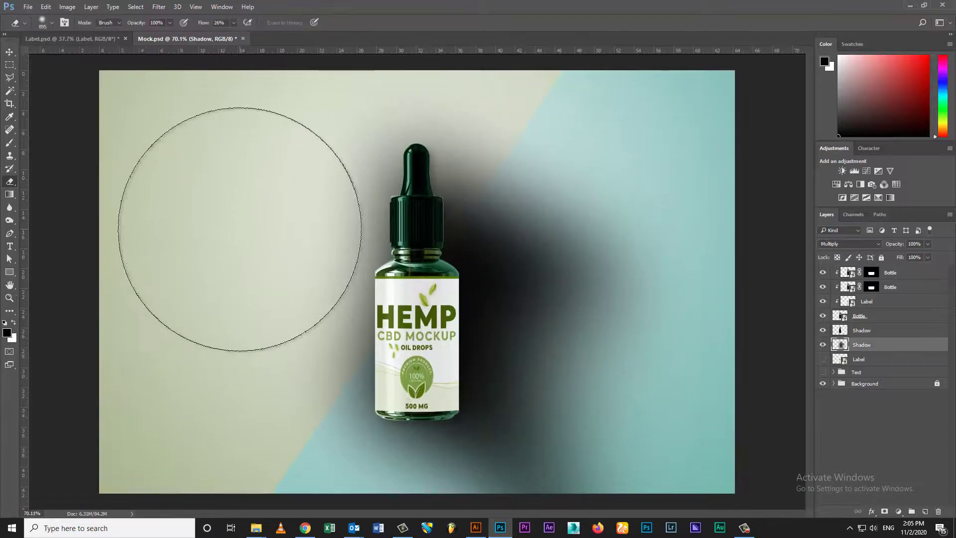
- Delete the shadow spilling out left of the bottle using rectangular selections, and deselect
key("m")
left_click_drag(155, 67, 414, 399)
key("Delete")
left_click_drag(68, 94, 415, 419)
key("Delete")
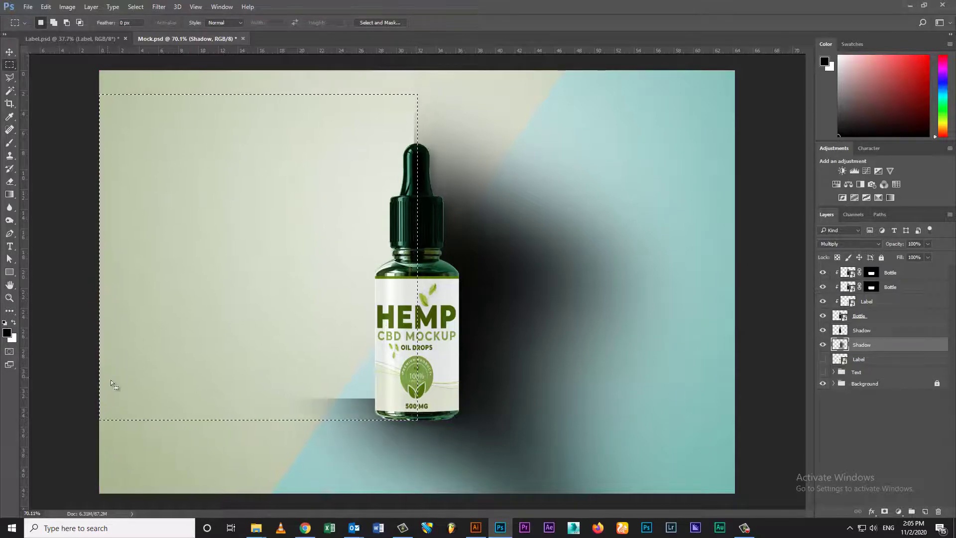
mouse_move(99, 392)
left_mouse_down()
mouse_move(433, 355)
mouse_move(410, 412)
left_mouse_up()
key("Delete")
key("ctrl+d")
- Erase the leftover shadow beside the bottle's lower left and above the cap to leave a clean diagonal upper edge
key("e")
right_click(255, 356, "alt")
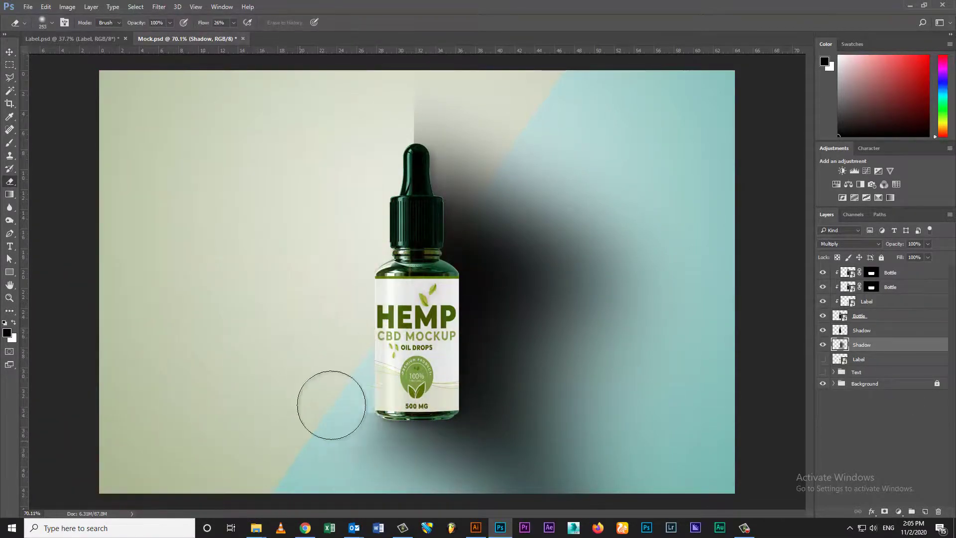
mouse_move(300, 393)
left_mouse_down()
mouse_move(343, 461)
mouse_move(241, 390)
mouse_move(438, 479)
mouse_move(230, 399)
mouse_move(353, 439)
left_mouse_up()
mouse_move(310, 342)
left_mouse_down()
mouse_move(409, 100)
mouse_move(368, 63)
mouse_move(334, 57)
mouse_move(395, 71)
mouse_move(492, 129)
mouse_move(641, 185)
mouse_move(527, 141)
mouse_move(597, 170)
mouse_move(488, 145)
mouse_move(623, 220)
mouse_move(451, 127)
mouse_move(746, 294)
mouse_move(531, 138)
left_mouse_up()
type("v")
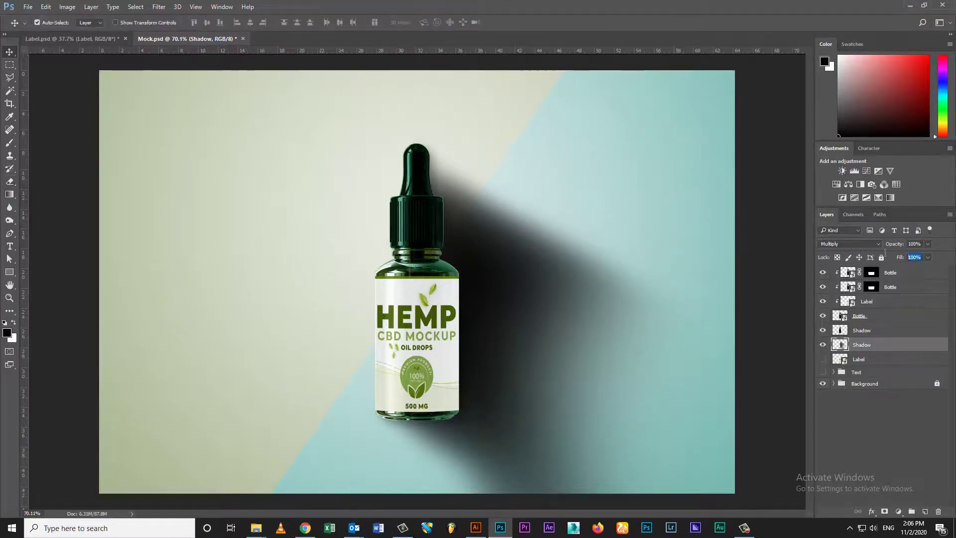
type("20")
- Set the large cast Shadow layer's fill to 35%
key("BackSpace")
key("BackSpace")
type("40")
key("BackSpace")
key("BackSpace")
type("35")
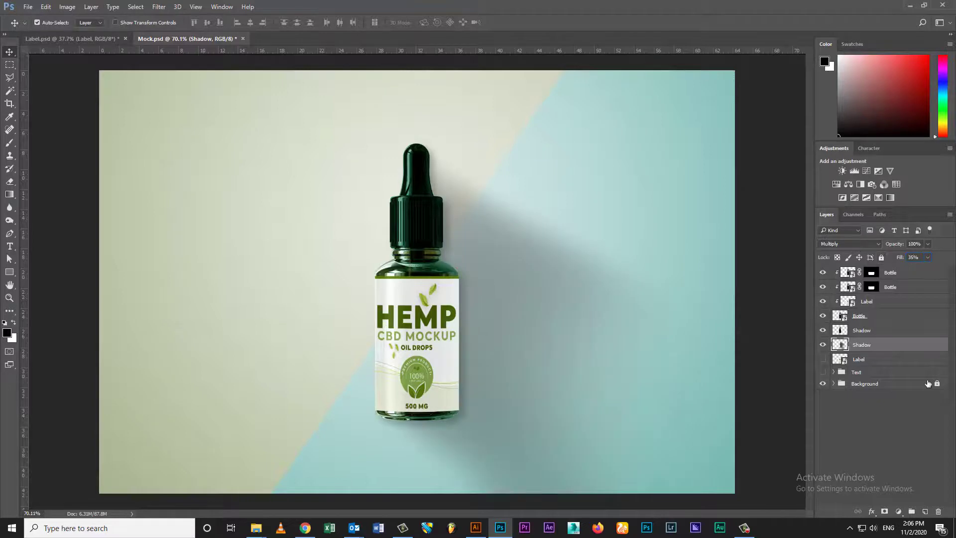
- Add a Color Overlay to the cast Shadow layer, sampling the teal background and choosing a darker shade of it
left_click(871, 512)
left_click(879, 465)
left_click_drag(711, 108, 804, 108)
left_click(836, 143)
left_click(502, 171)
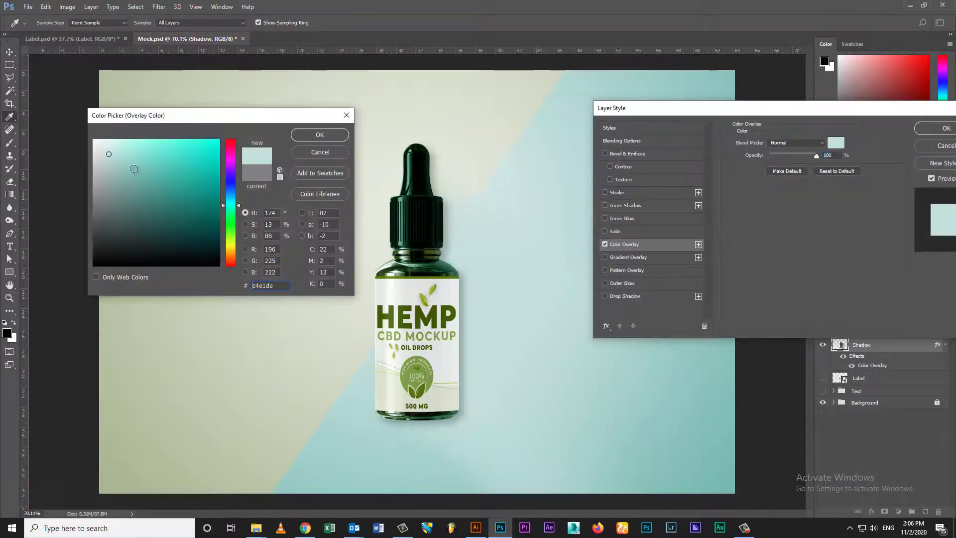
mouse_move(134, 168)
left_mouse_down()
mouse_move(144, 180)
mouse_move(132, 167)
mouse_move(114, 208)
mouse_move(136, 188)
left_mouse_up()
left_click(320, 134)
key("Return")
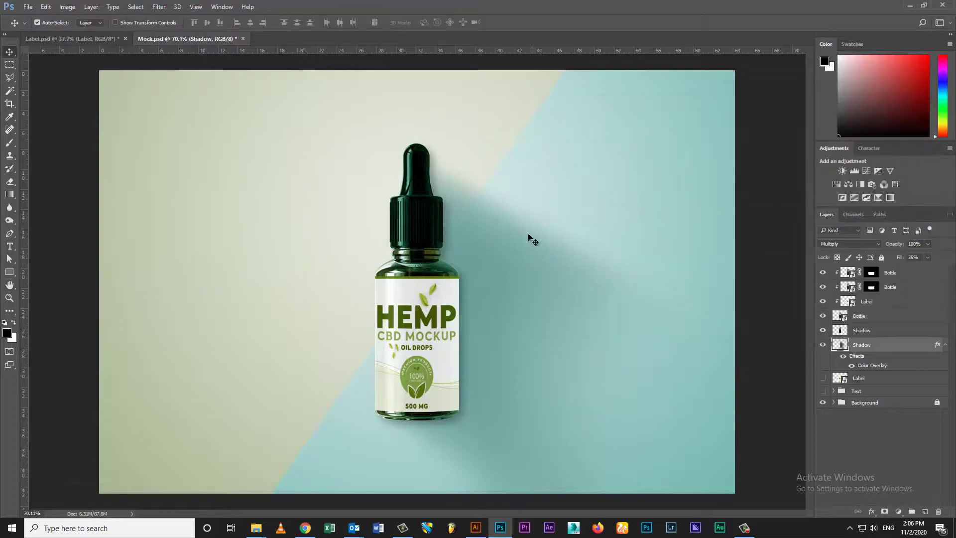
- Apply a Color Overlay in the same dark teal to the upper Shadow layer
left_click(862, 331)
left_click(872, 512)
left_click(869, 463)
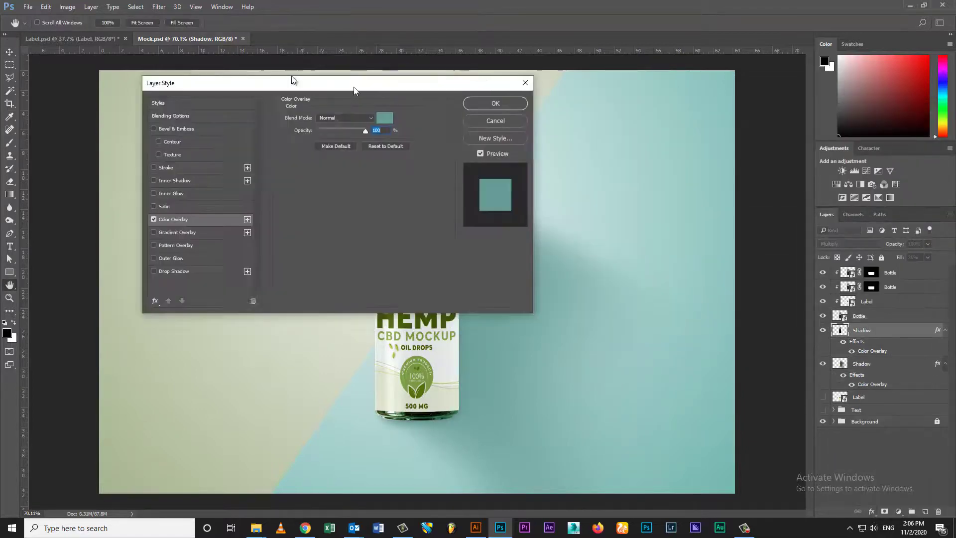
left_click_drag(250, 75, 179, 92)
left_click(207, 118)
left_click(328, 135)
left_click(329, 105)
- Examine the tinted shadows around the bottle up close and at full view
left_click(53, 132)
scroll(580, 347, "up", 1)
left_click(576, 342)
left_click_drag(597, 269, 548, 268)
left_click(677, 247)
key("ctrl+0")
left_click(438, 338)
left_click(555, 289)
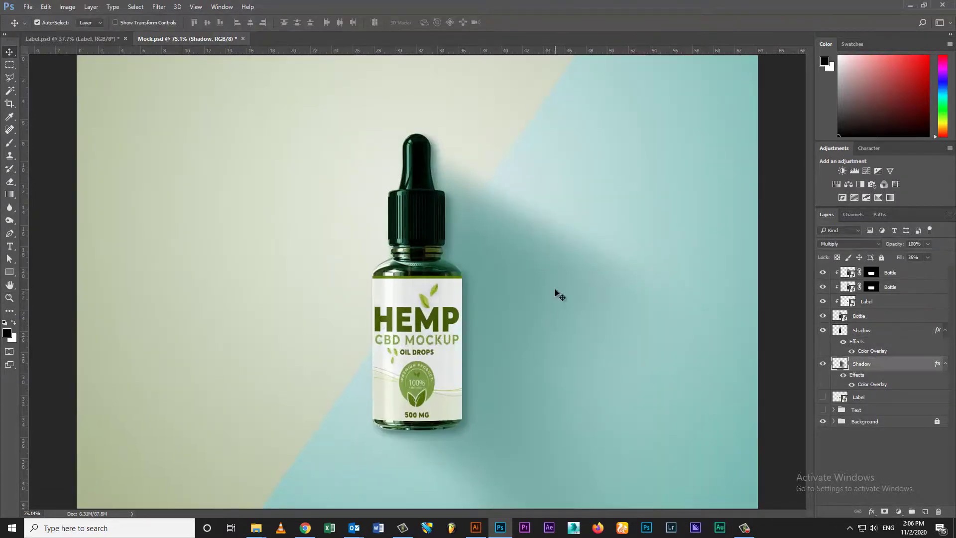
- Add a new layer above the topmost Bottle layer and name it Top Shadow
left_click(441, 336)
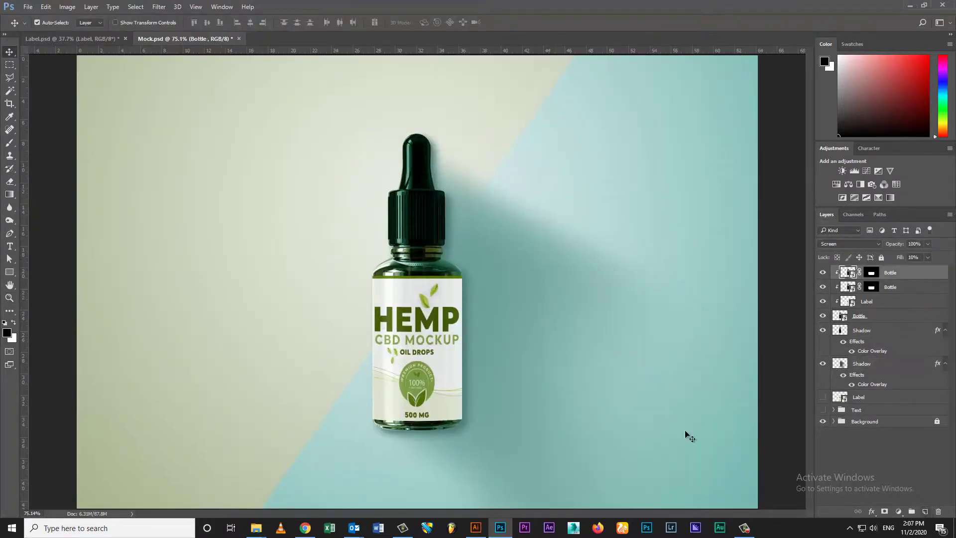
key("b")
left_click(926, 512)
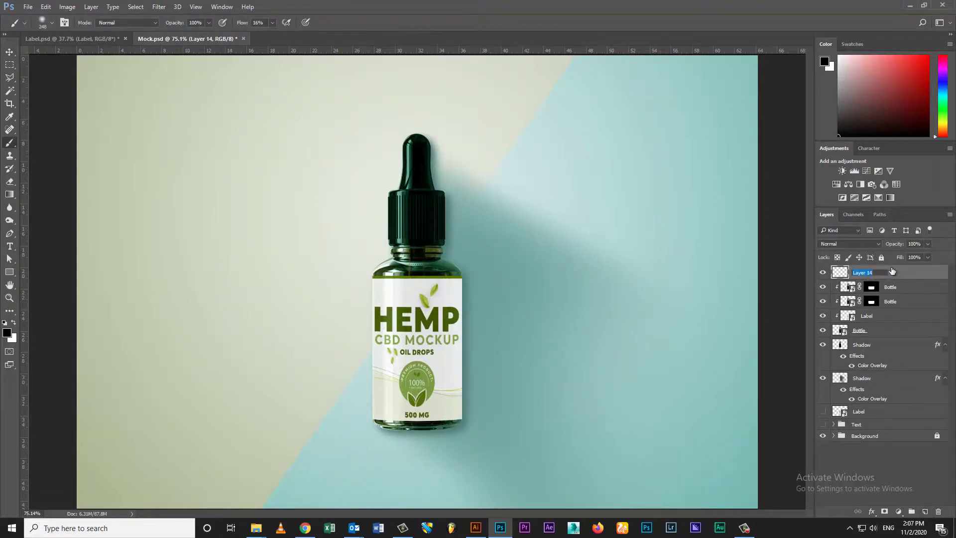
key("Return")
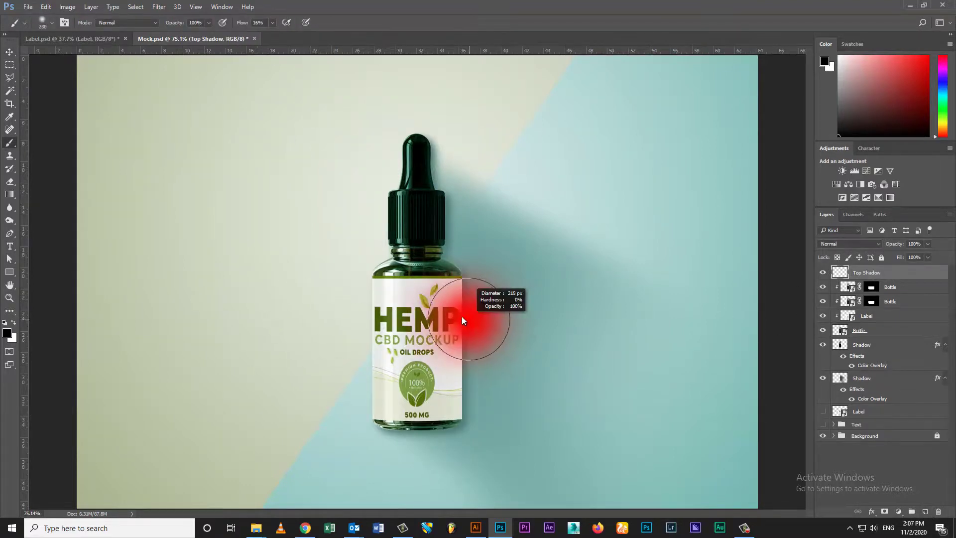
- Try painting soft black shading down both sides of the bottle, and undo the strokes
right_click(480, 320, "alt")
left_click_drag(480, 245, 478, 459)
mouse_move(345, 228)
left_mouse_down()
mouse_move(354, 453)
mouse_move(349, 352)
left_mouse_up()
key("Delete")
key("ctrl+alt+z")
key("ctrl+alt+z")
key("ctrl+alt+z")
- Raise the brush flow and paint soft black strokes along the bottle's right and left edges on the Top Shadow layer
left_click_drag(273, 23, 318, 30)
left_click_drag(473, 238, 476, 462)
left_click_drag(361, 232, 358, 275)
left_click(355, 464, "shift")
- Narrow the Top Shadow layer so its shading falls over both bottle edges, and clip it to the bottle
key("v")
key("ctrl+t")
left_click_drag(534, 346, 518, 347)
key("Return")
left_click(841, 279, "alt")
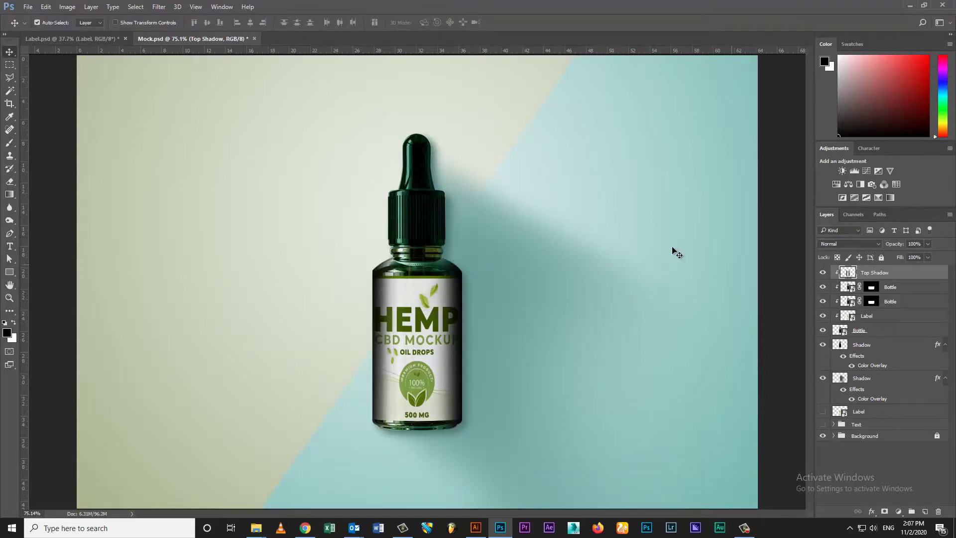
- Set Top Shadow to Multiply with 35% fill, and copy the Bottle layer's mask onto it
left_click(849, 244)
left_click(856, 274)
left_click(927, 257)
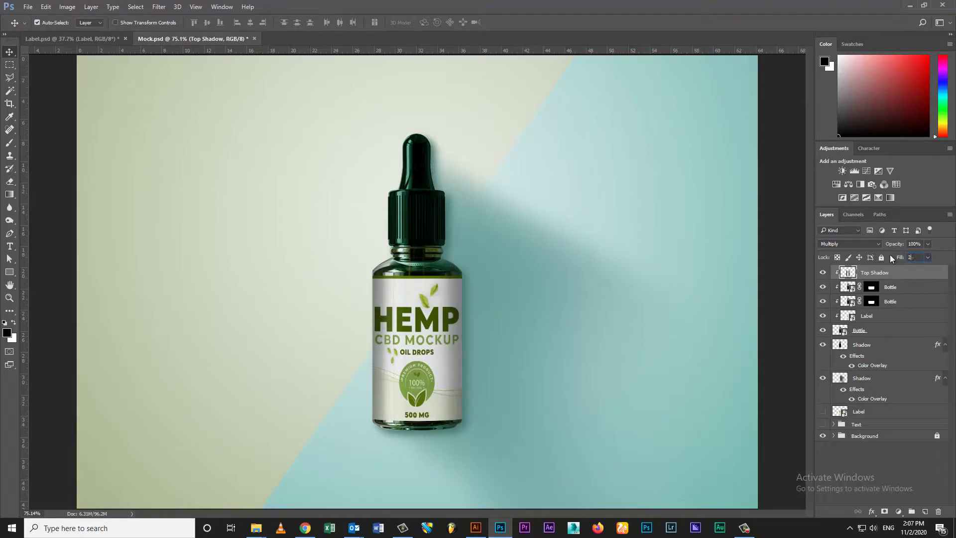
type("35")
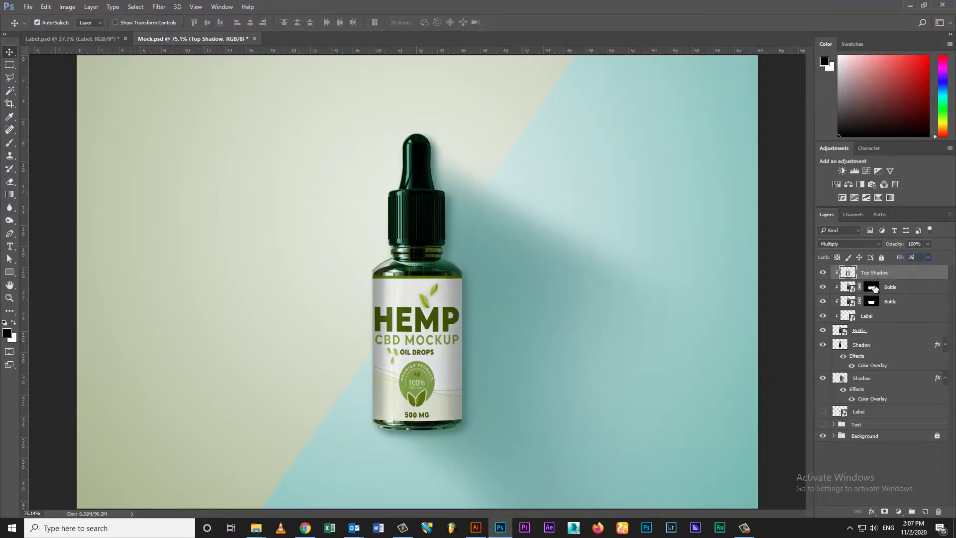
left_click_drag(873, 288, 858, 279)
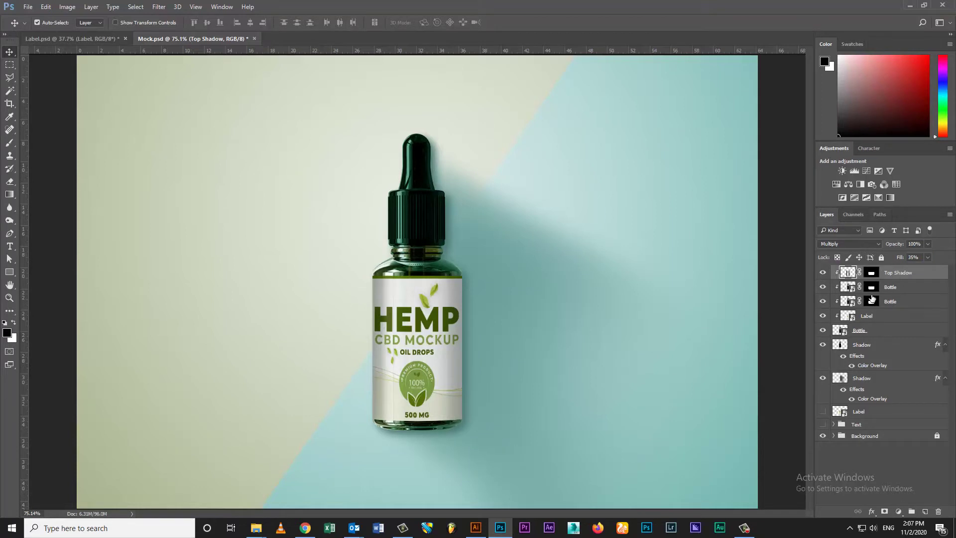
left_click(774, 269)
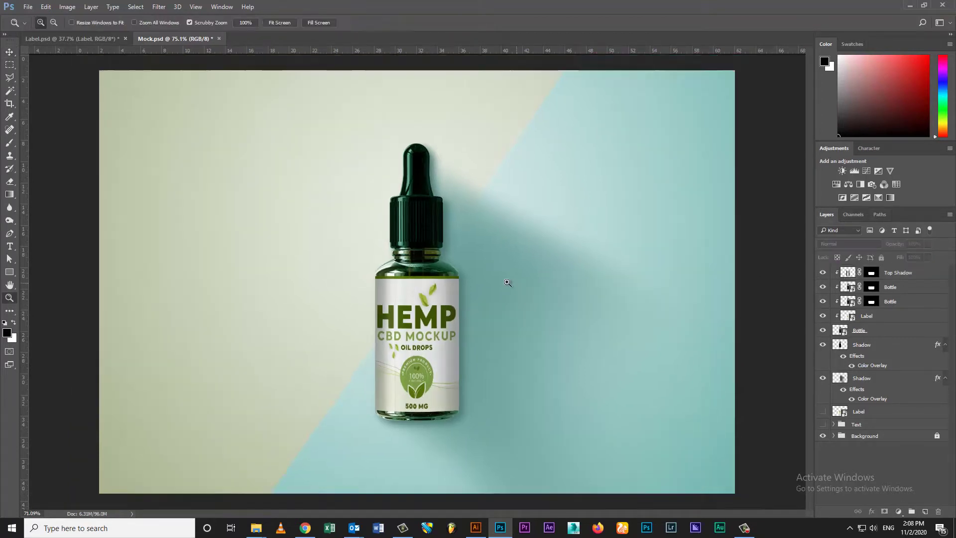